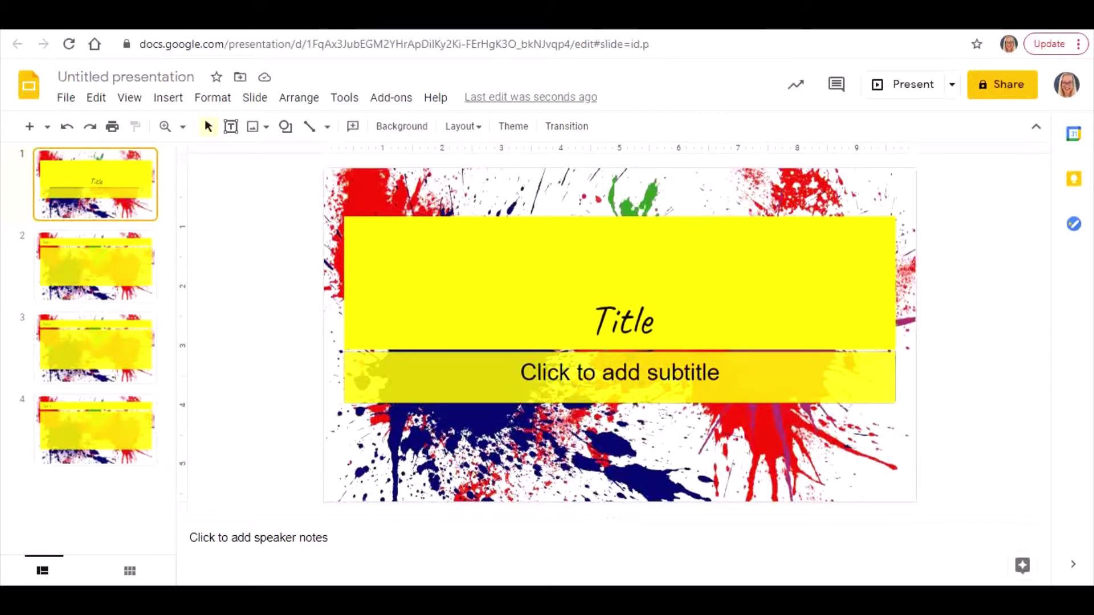
Look through slides 2 to 4 twice, then return to the title slide.
{"action": "left_click", "coordinate": [121, 268]}
{"action": "left_click", "coordinate": [118, 348]}
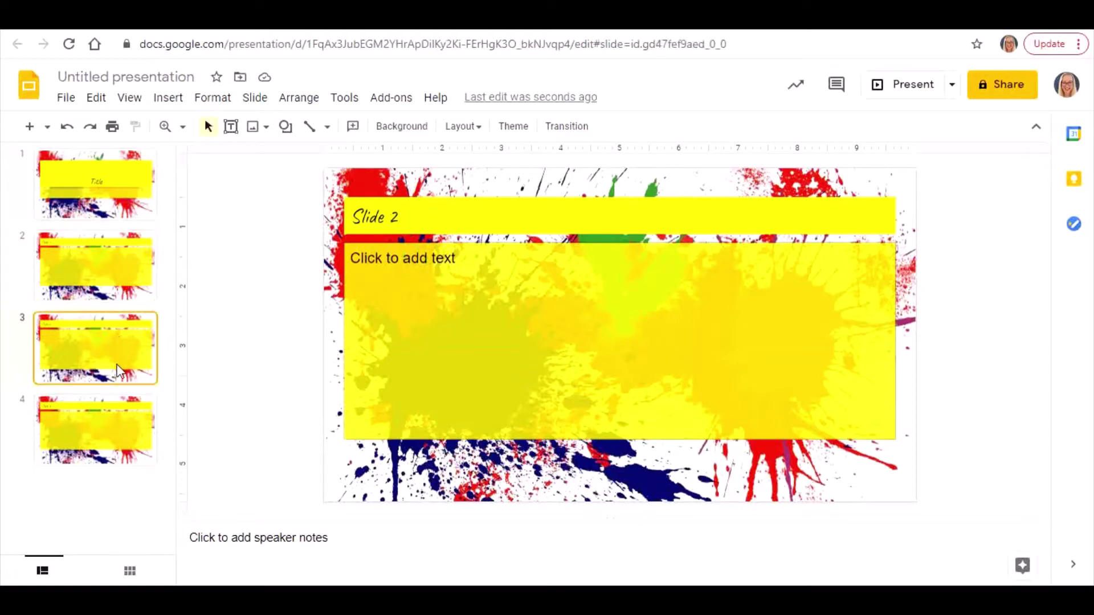
{"action": "left_click", "coordinate": [118, 447]}
{"action": "left_click", "coordinate": [111, 177]}
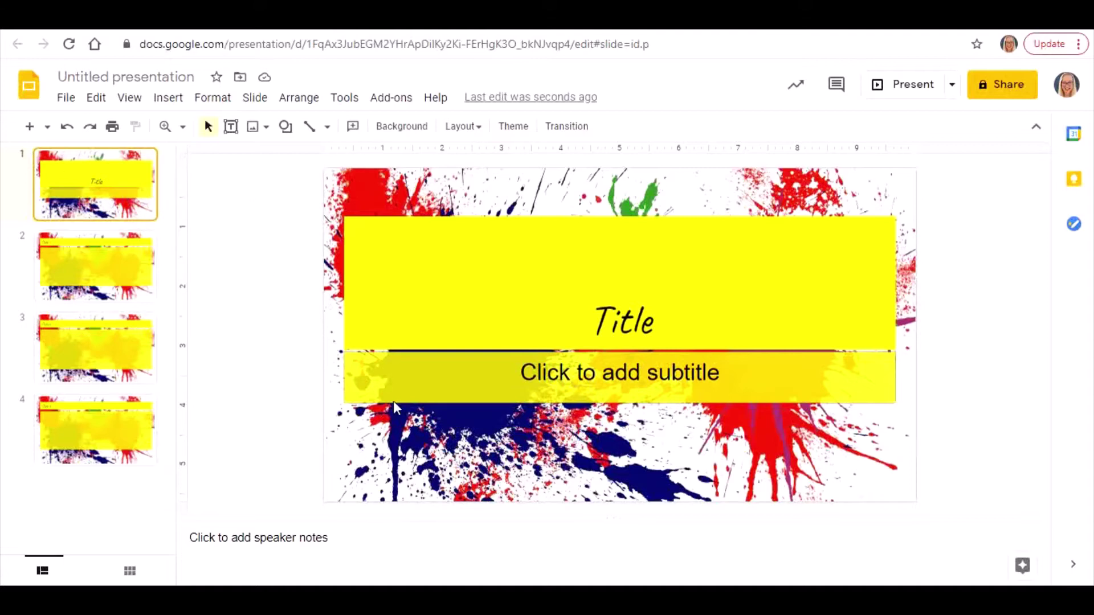
{"action": "left_click", "coordinate": [91, 275]}
{"action": "left_click", "coordinate": [91, 365]}
{"action": "left_click", "coordinate": [89, 411]}
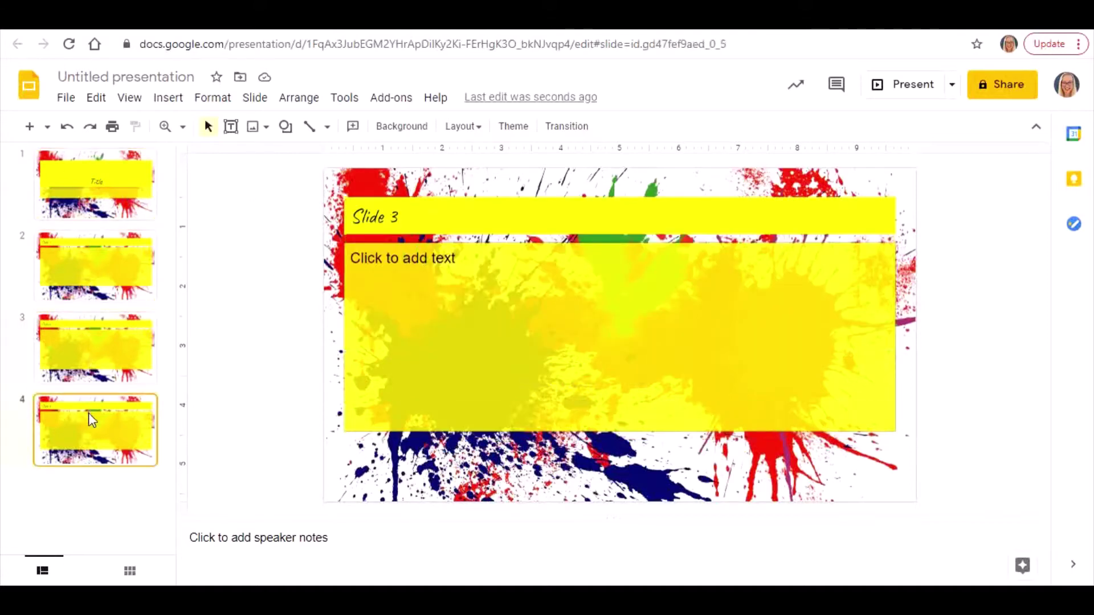
{"action": "left_click", "coordinate": [118, 193]}
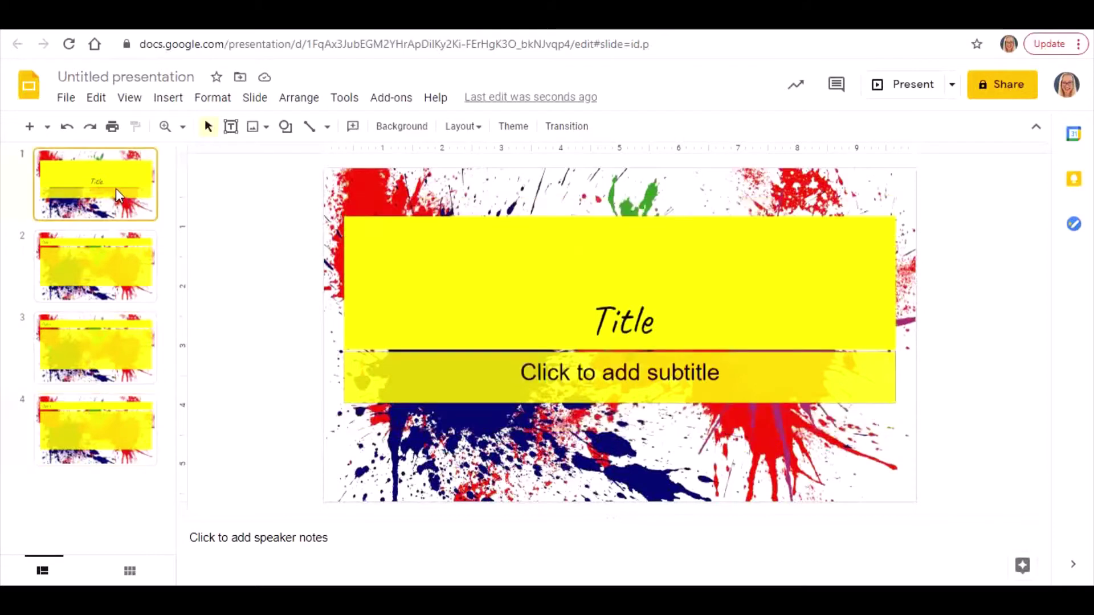
Draw a rectangle shape near the bottom-left of the title slide.
{"action": "left_click", "coordinate": [181, 101]}
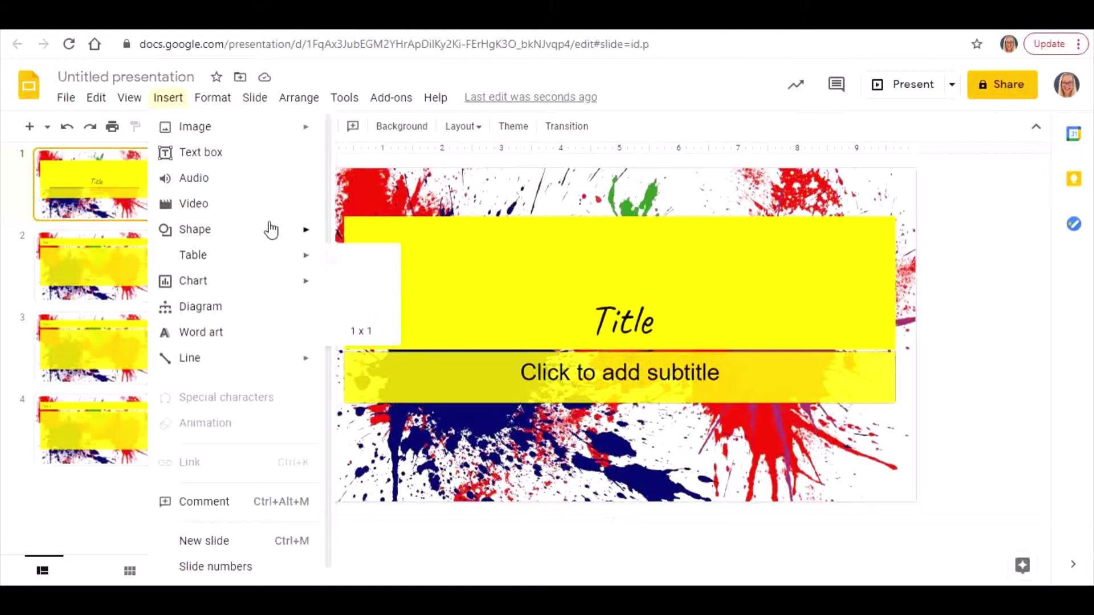
{"action": "mouse_move", "coordinate": [269, 230]}
{"action": "mouse_move", "coordinate": [381, 233]}
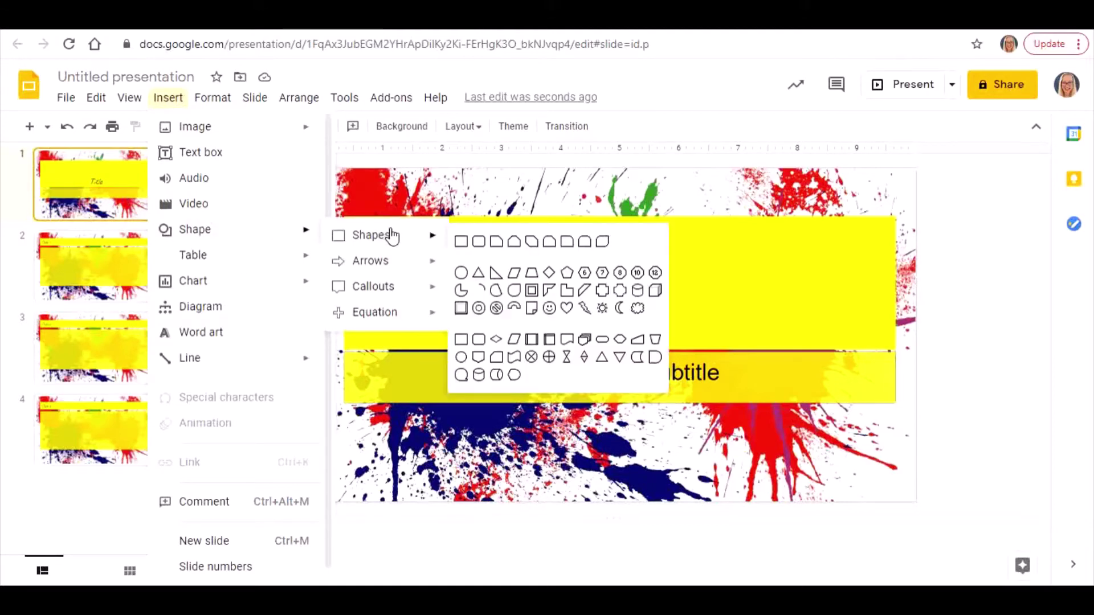
{"action": "left_click", "coordinate": [462, 243]}
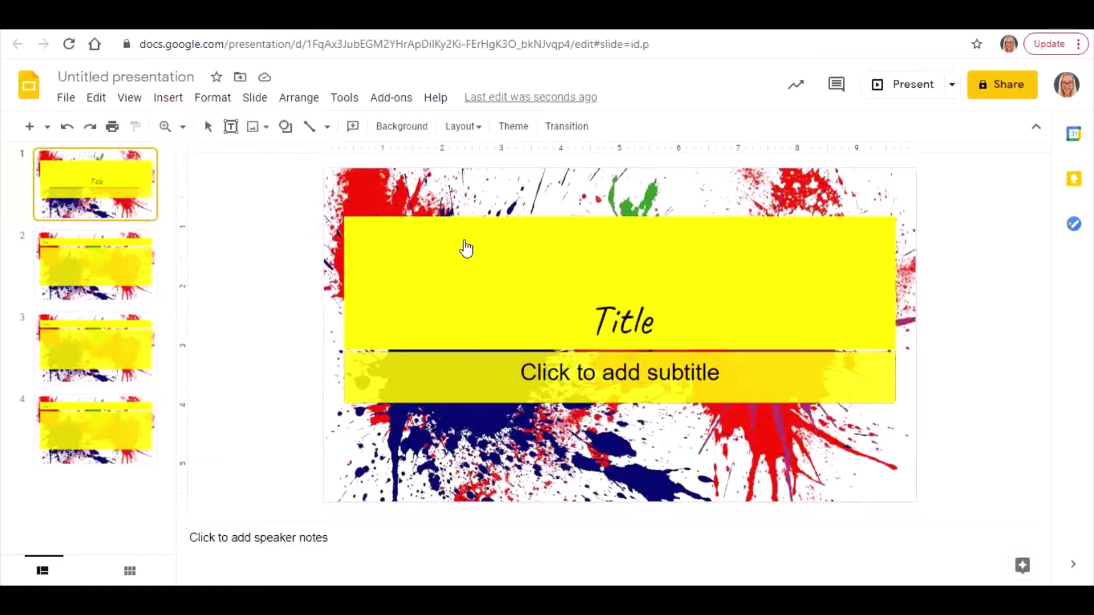
{"action": "left_click_drag", "start_coordinate": [352, 429], "coordinate": [497, 482]}
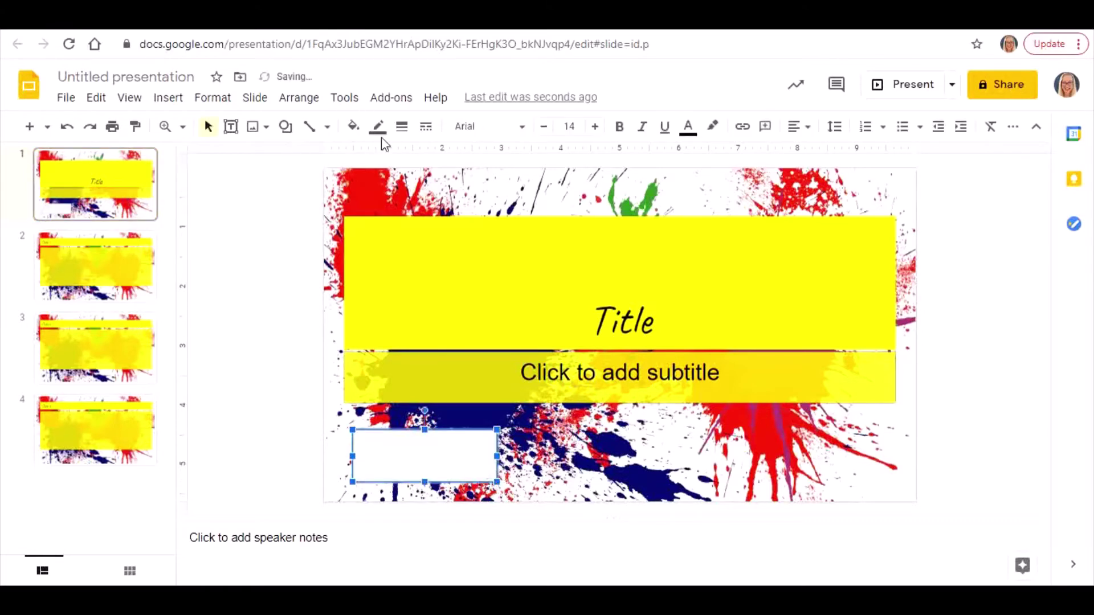
Give the rectangle a yellow fill, a magenta border colour and a 4px border weight.
{"action": "left_click", "coordinate": [354, 126]}
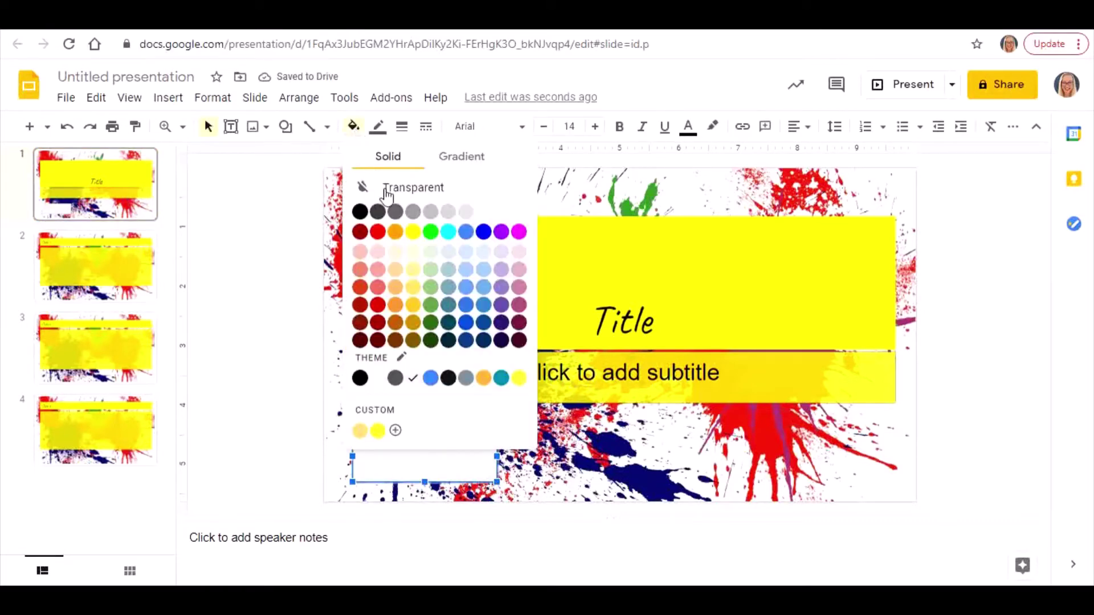
{"action": "left_click", "coordinate": [415, 234]}
{"action": "left_click", "coordinate": [377, 131]}
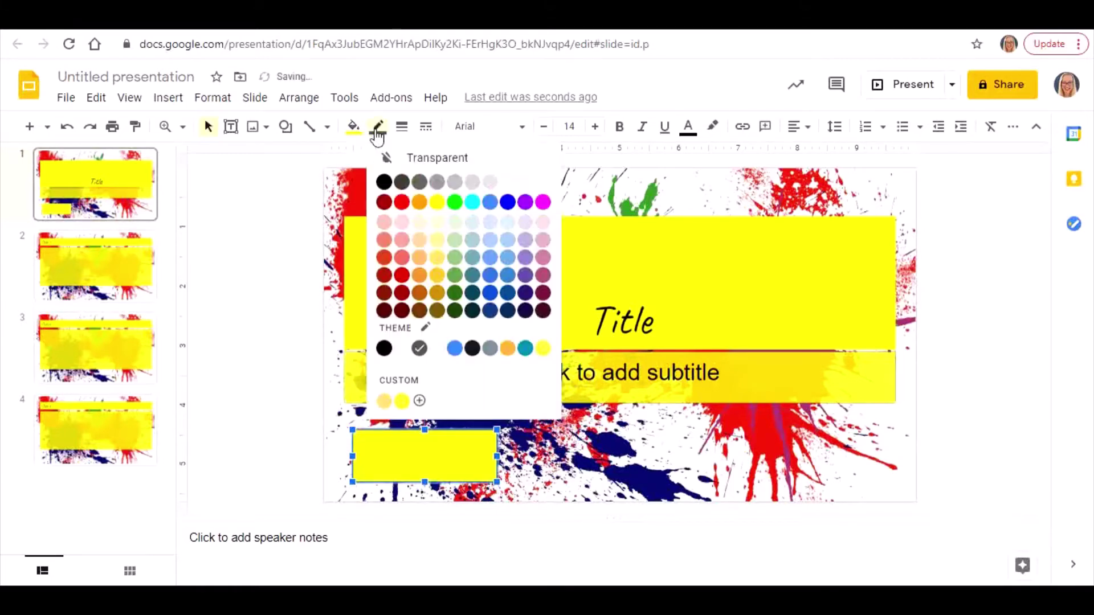
{"action": "left_click", "coordinate": [543, 203]}
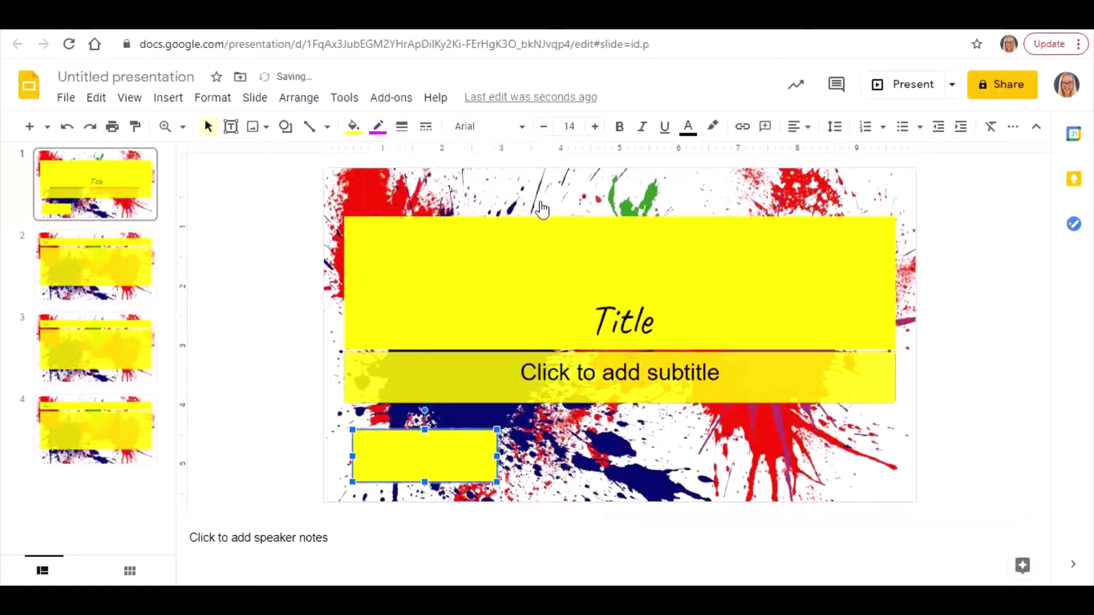
{"action": "left_click", "coordinate": [404, 129]}
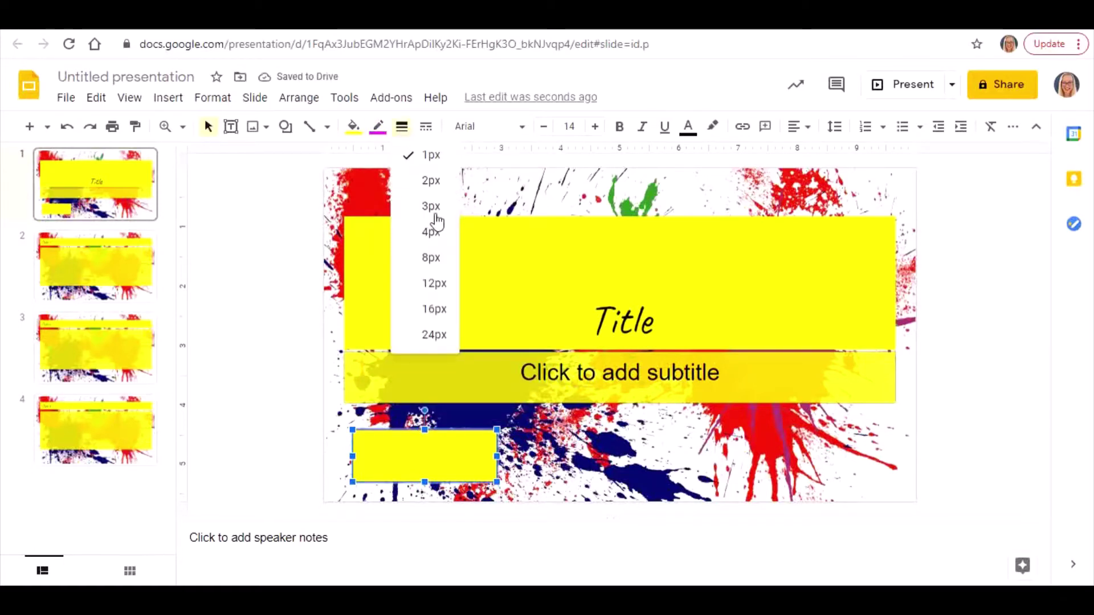
{"action": "left_click", "coordinate": [436, 232]}
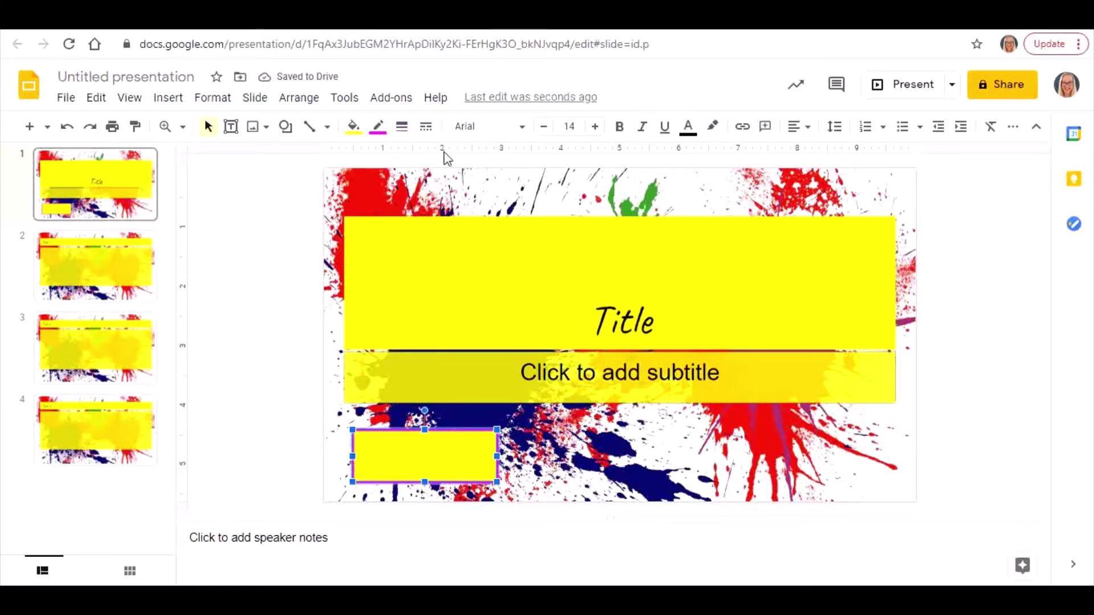
Pick Impact from the font list for the yellow rectangle.
{"action": "left_click", "coordinate": [523, 128]}
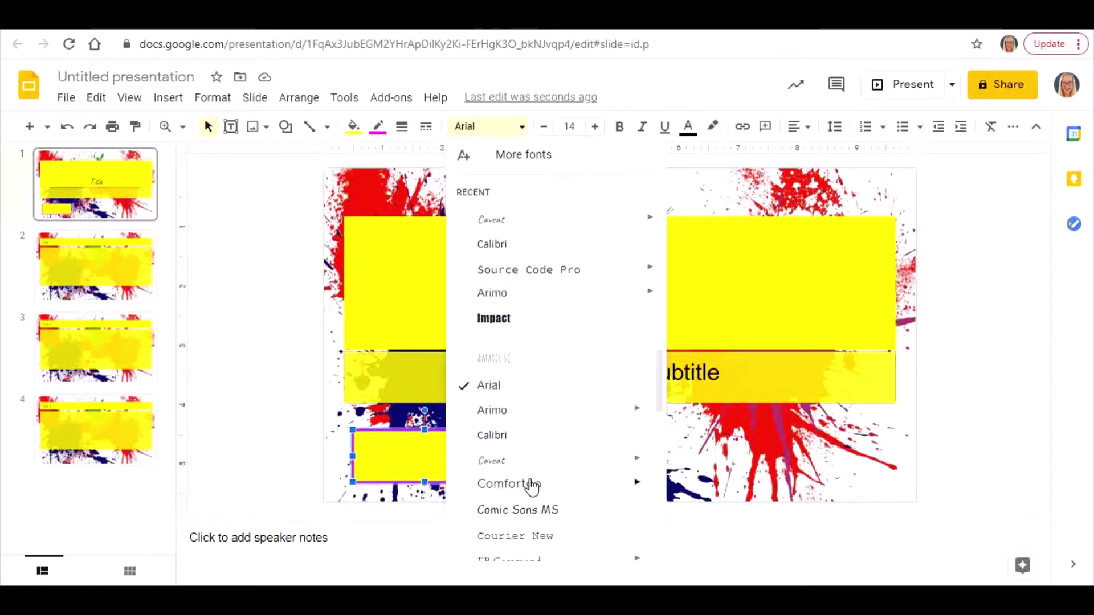
{"action": "mouse_move", "coordinate": [651, 406]}
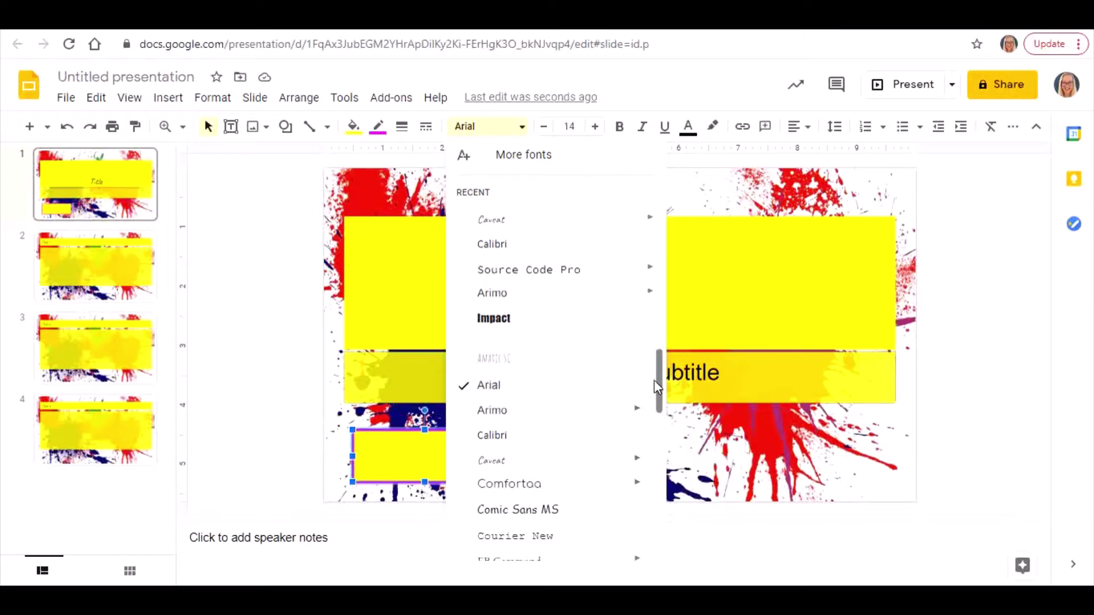
{"action": "left_click_drag", "start_coordinate": [658, 379], "coordinate": [664, 439]}
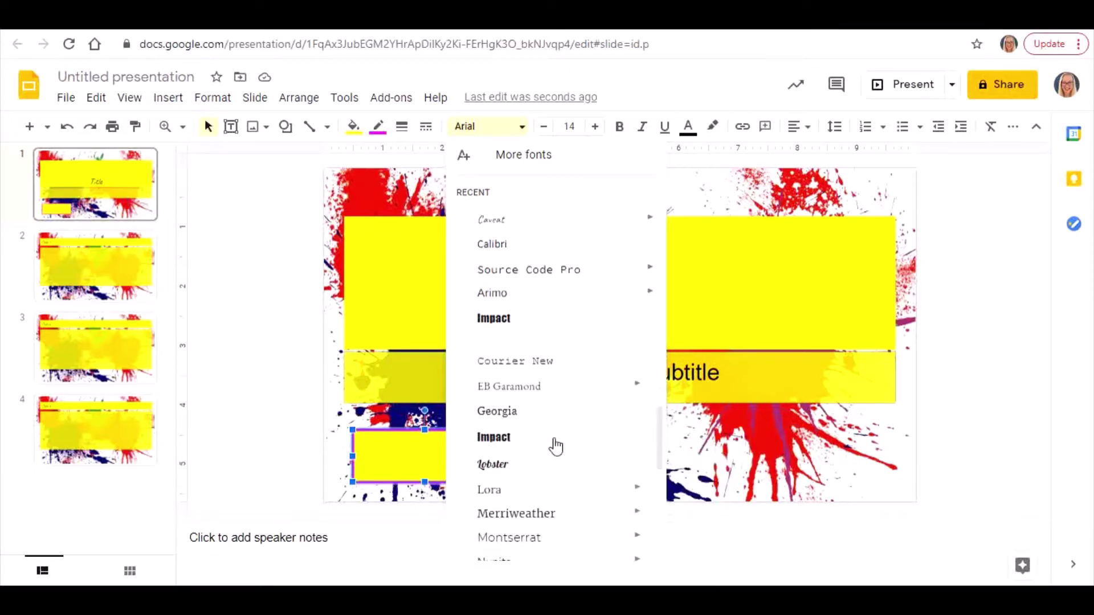
{"action": "left_click", "coordinate": [532, 445]}
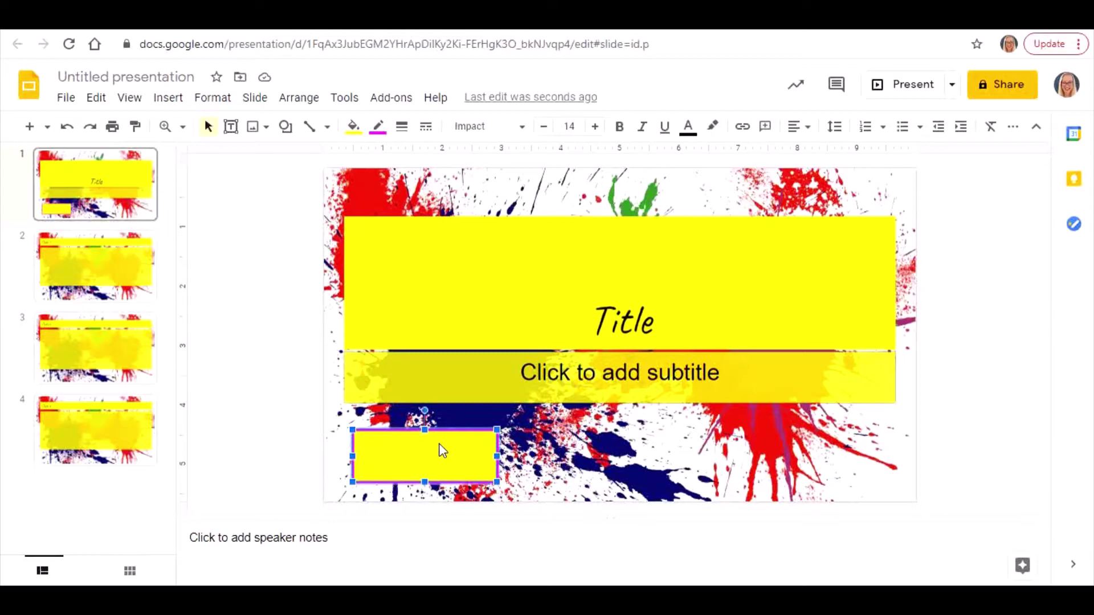
Make two copies of the yellow box and line all three up along the slide's bottom.
{"action": "left_click", "coordinate": [513, 462]}
{"action": "key", "text": "ctrl+v"}
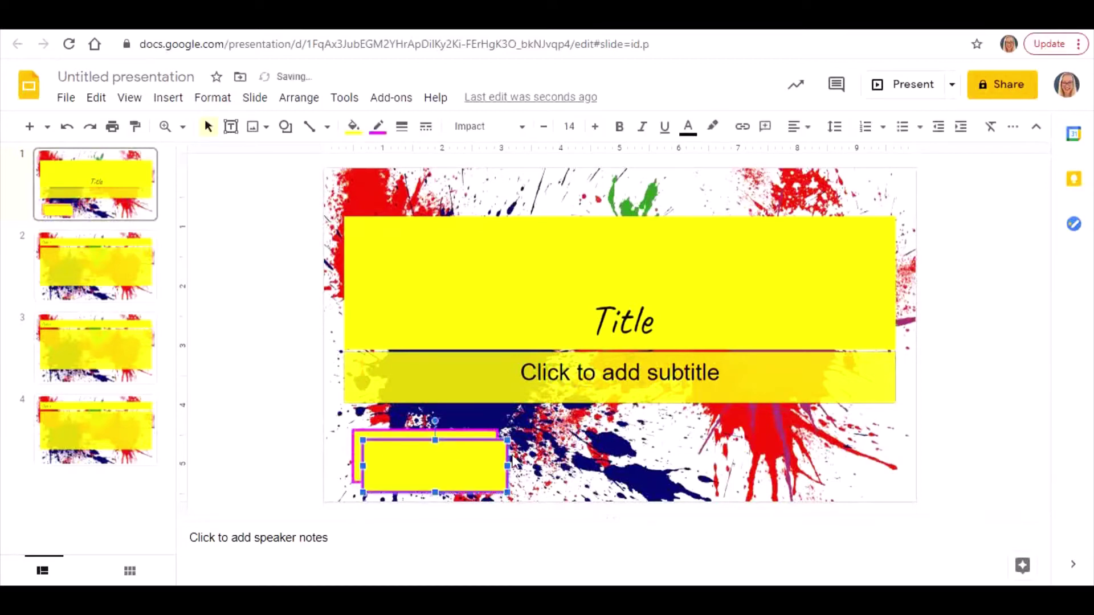
{"action": "key", "text": "ctrl+v"}
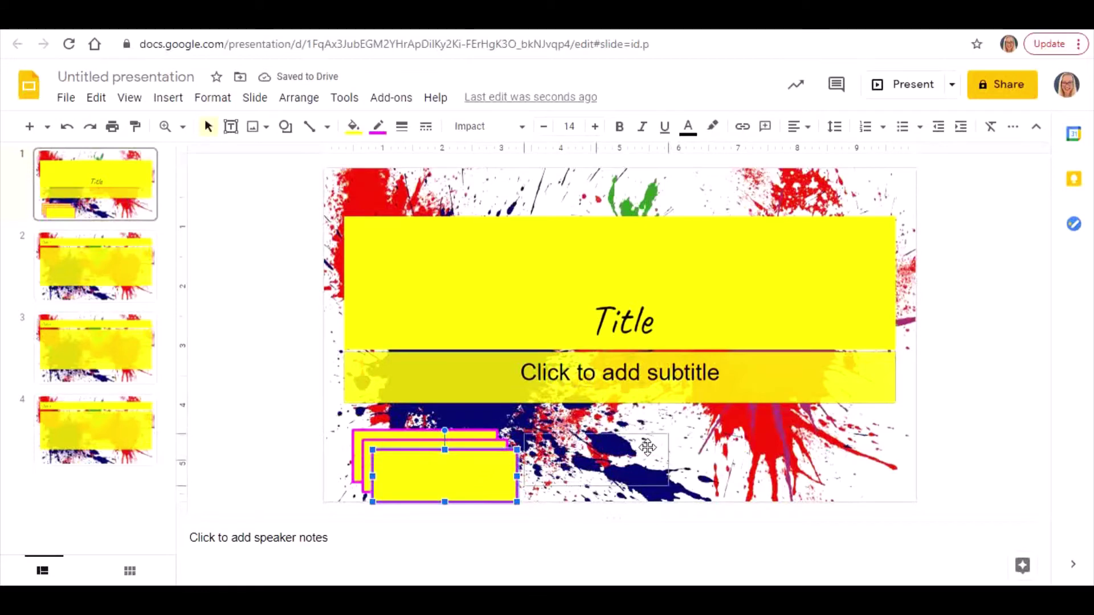
{"action": "left_click_drag", "start_coordinate": [648, 447], "coordinate": [647, 445]}
{"action": "left_click_drag", "start_coordinate": [492, 472], "coordinate": [816, 461]}
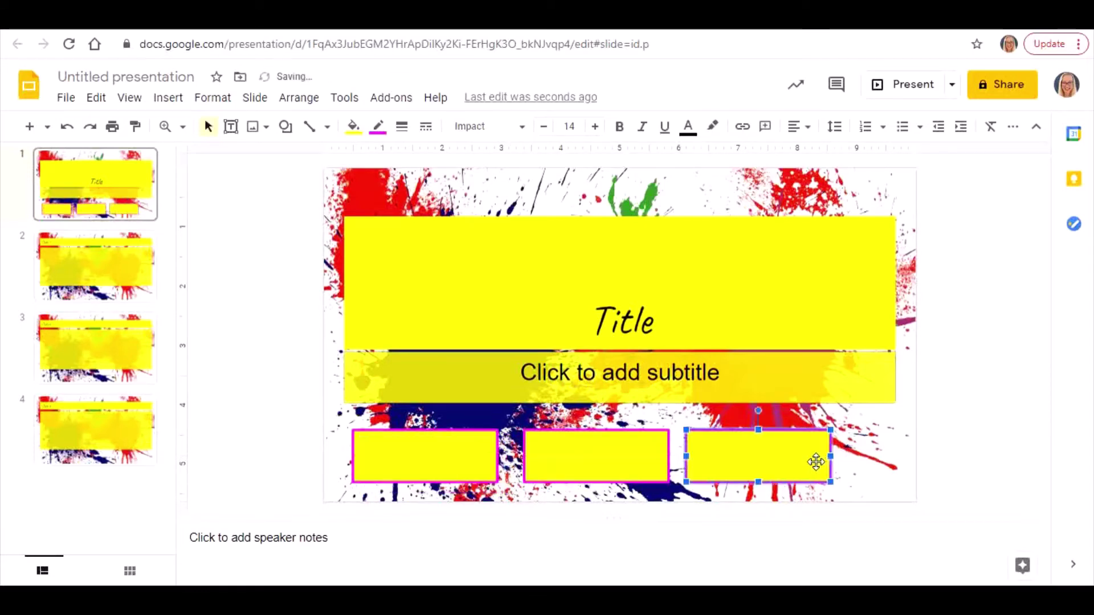
{"action": "left_click", "coordinate": [427, 453]}
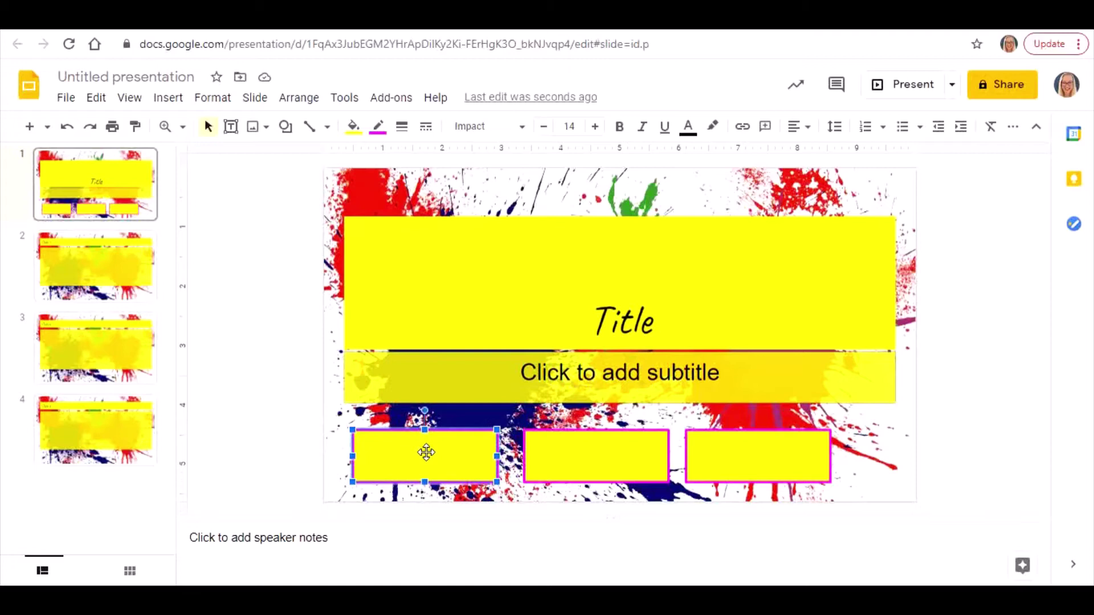
Type 'Slide 2' into the first yellow box.
{"action": "right_click", "coordinate": [427, 456]}
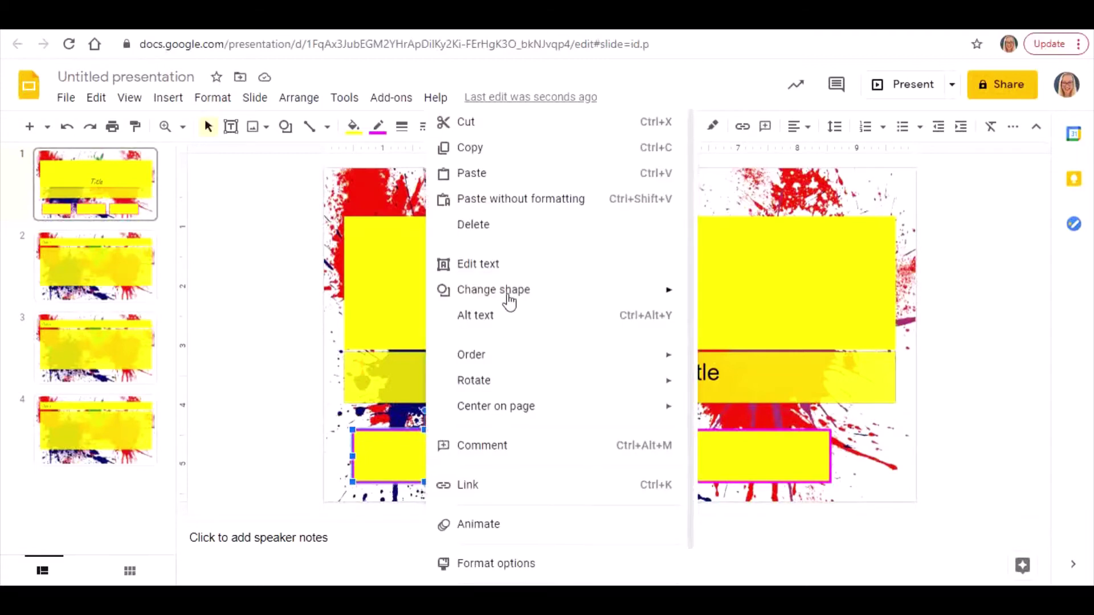
{"action": "left_click", "coordinate": [515, 262]}
{"action": "type", "text": "Slide 2"}
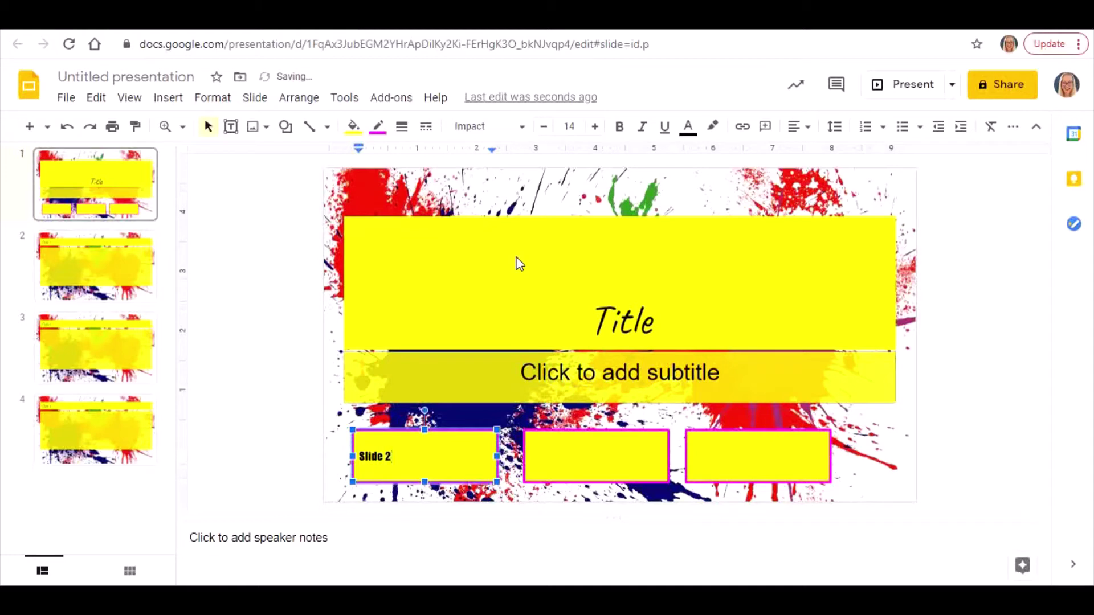
Enlarge the Slide 2 text to 24 pt and centre it in the box.
{"action": "left_click_drag", "start_coordinate": [414, 453], "coordinate": [352, 455]}
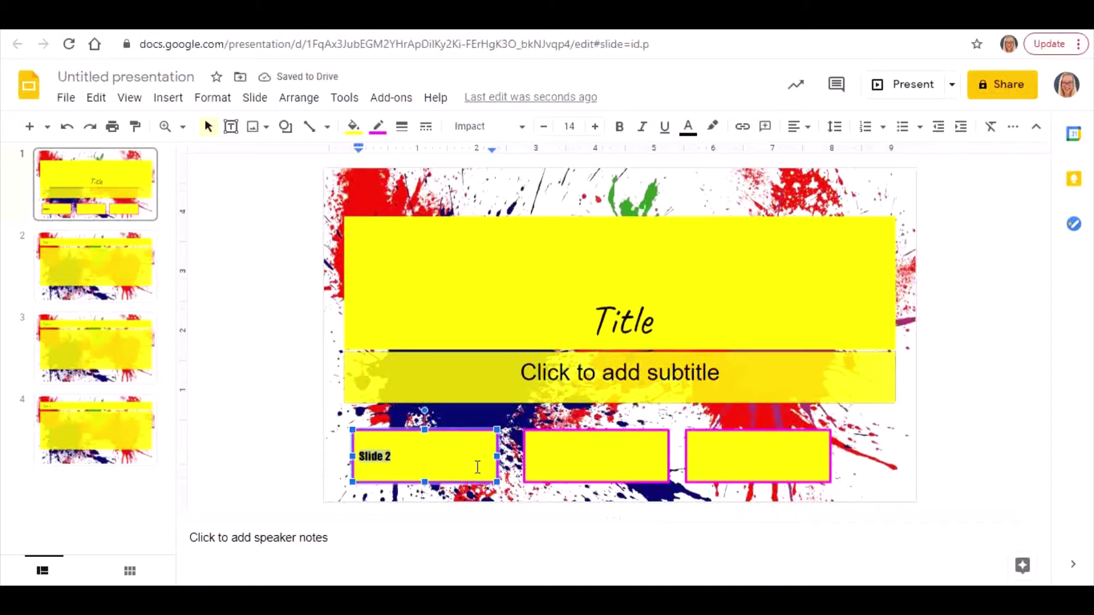
{"action": "left_click", "coordinate": [595, 126]}
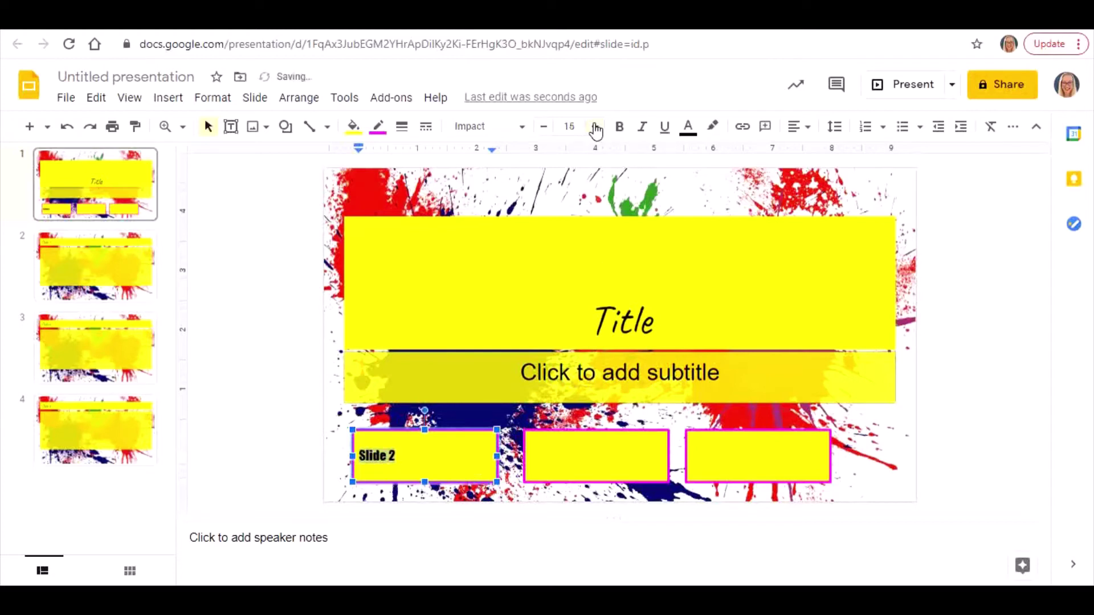
{"action": "left_click", "coordinate": [595, 126]}
{"action": "left_click", "coordinate": [595, 126]}
{"action": "left_click", "coordinate": [594, 126]}
{"action": "left_click", "coordinate": [594, 127]}
{"action": "left_click", "coordinate": [595, 126]}
{"action": "left_click", "coordinate": [595, 127]}
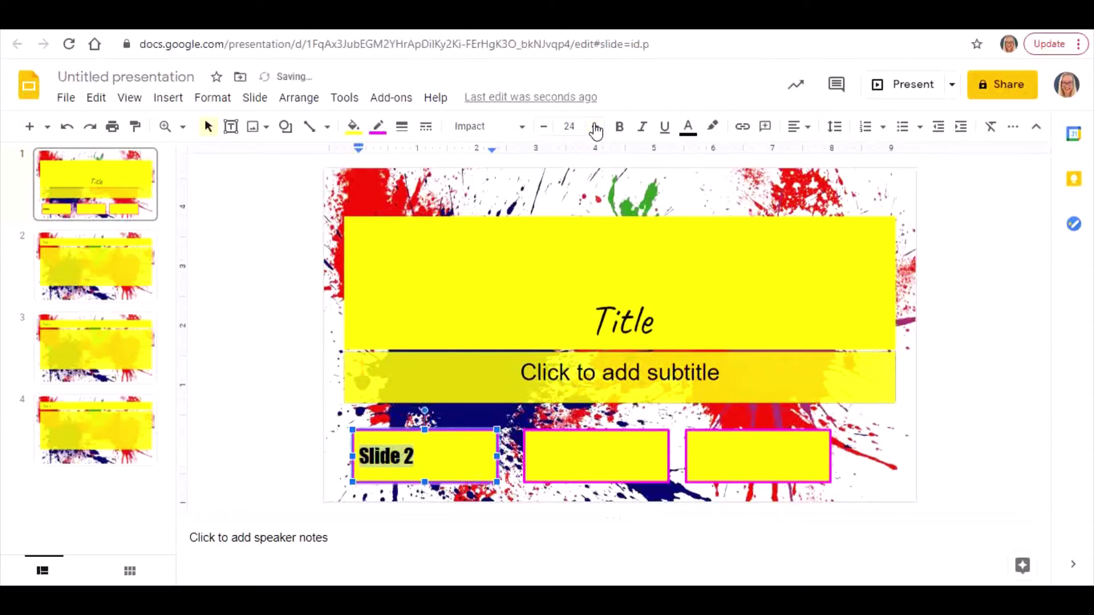
{"action": "left_click", "coordinate": [808, 129]}
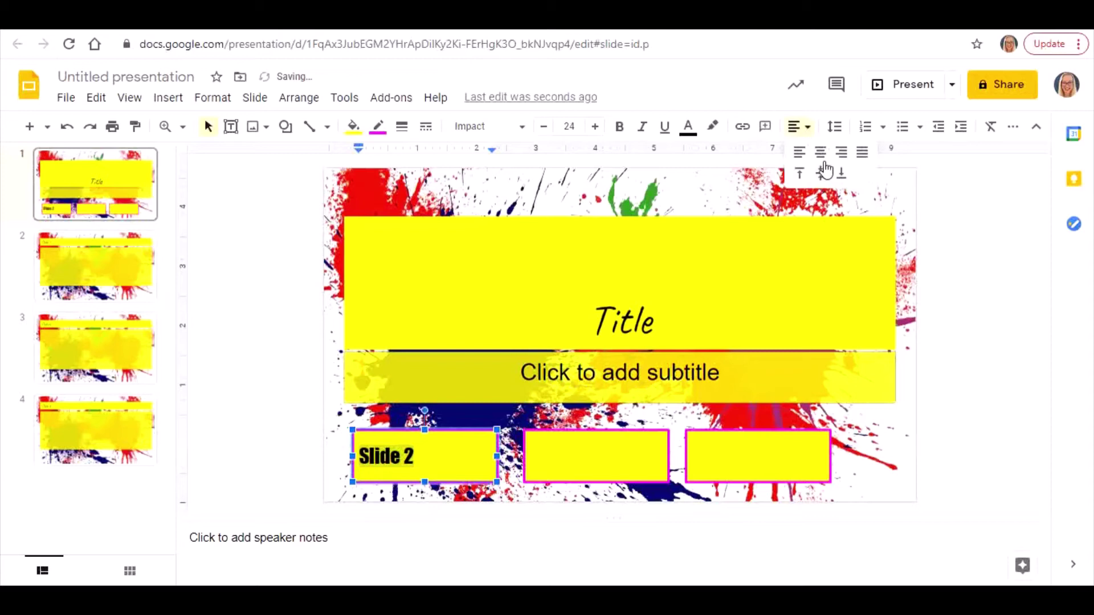
{"action": "left_click", "coordinate": [820, 152]}
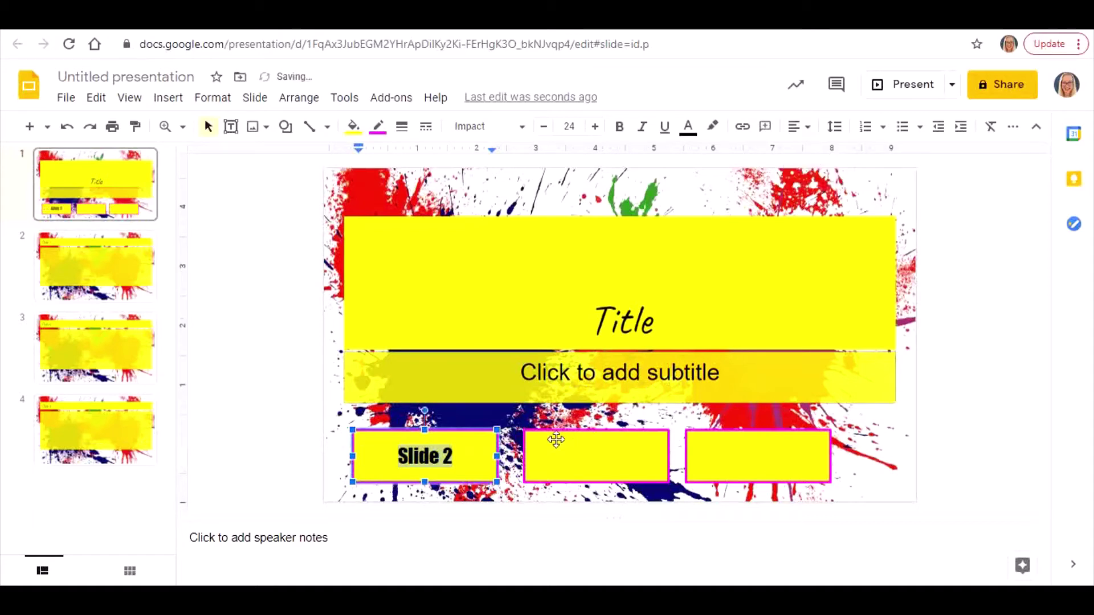
{"action": "left_click", "coordinate": [565, 455]}
Type 'Slide 3' into the middle yellow box.
{"action": "right_click", "coordinate": [567, 459]}
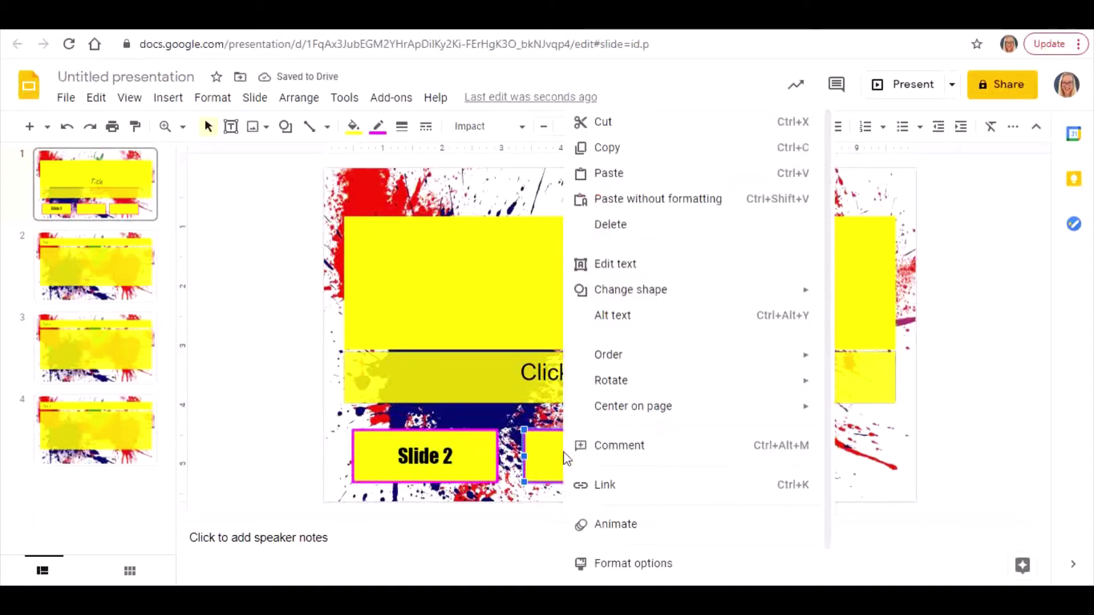
{"action": "left_click", "coordinate": [615, 264]}
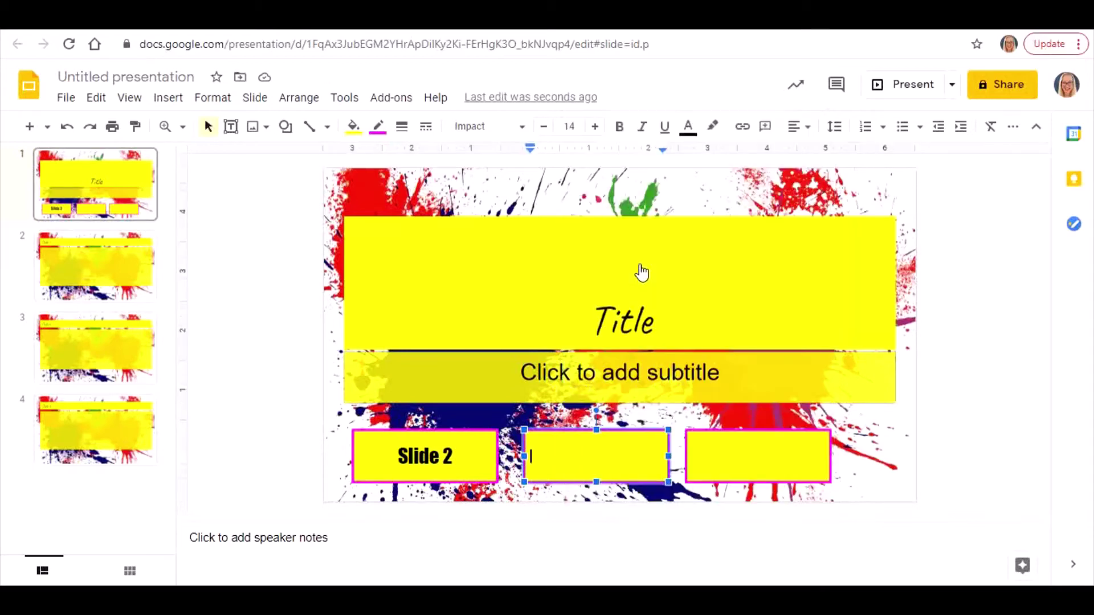
{"action": "type", "text": "Slide 3"}
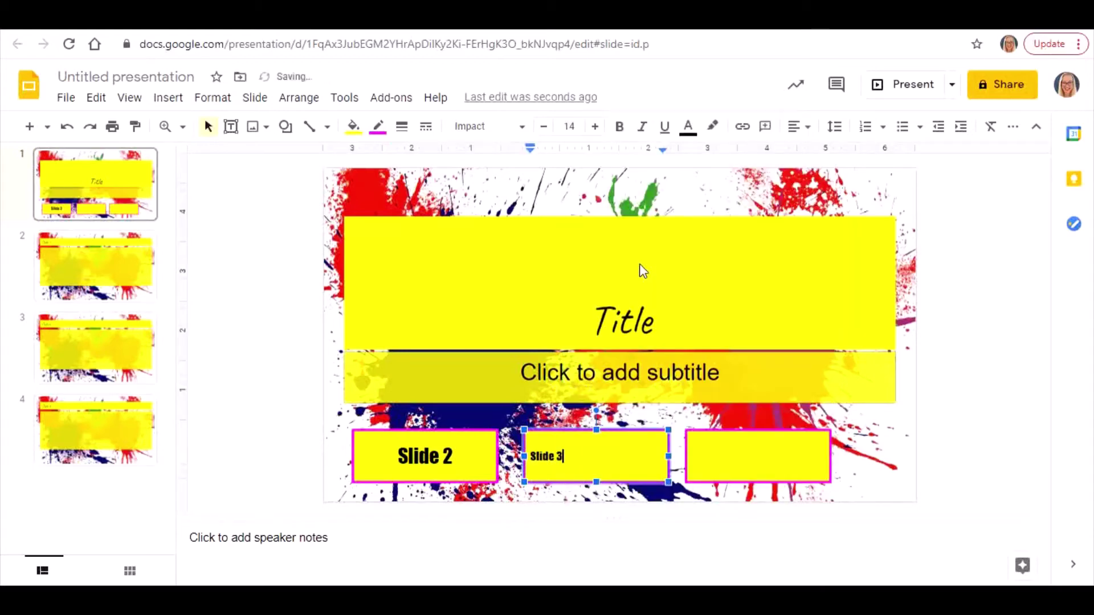
Enlarge the Slide 3 text to 24 pt and centre it in the button.
{"action": "left_click_drag", "start_coordinate": [561, 459], "coordinate": [523, 460]}
{"action": "left_click", "coordinate": [594, 128]}
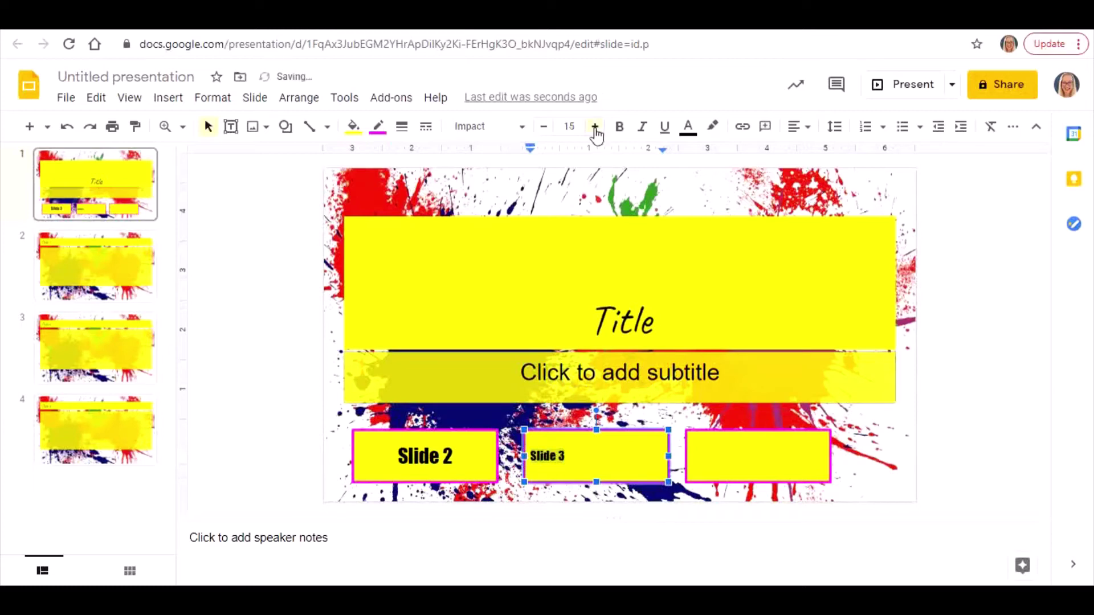
{"action": "left_click", "coordinate": [595, 127]}
{"action": "left_click", "coordinate": [594, 127]}
{"action": "left_click", "coordinate": [595, 128]}
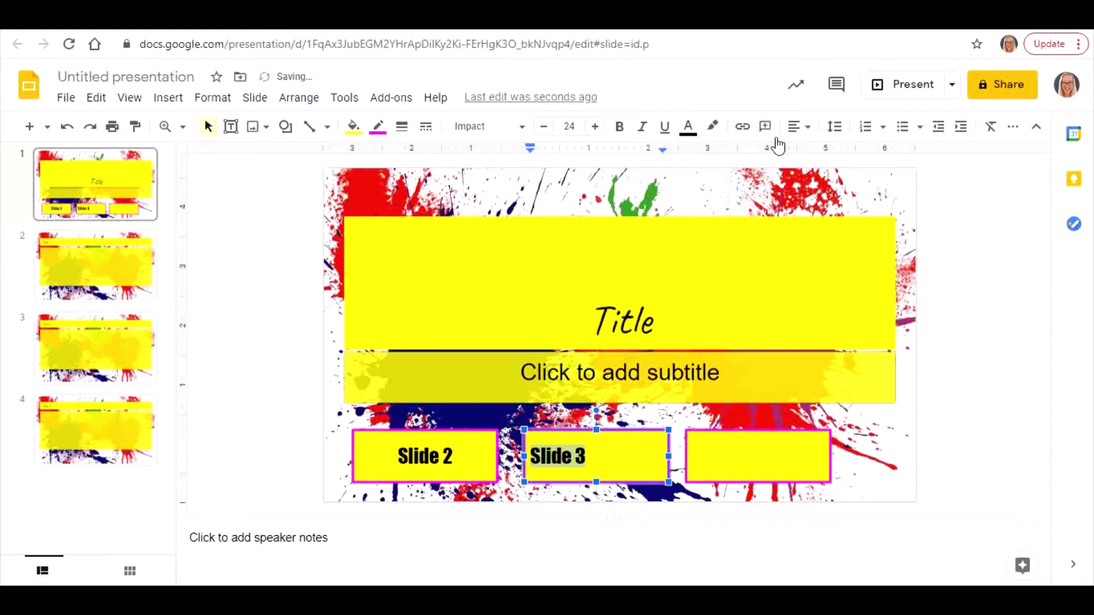
{"action": "left_click", "coordinate": [797, 127]}
{"action": "left_click", "coordinate": [820, 152]}
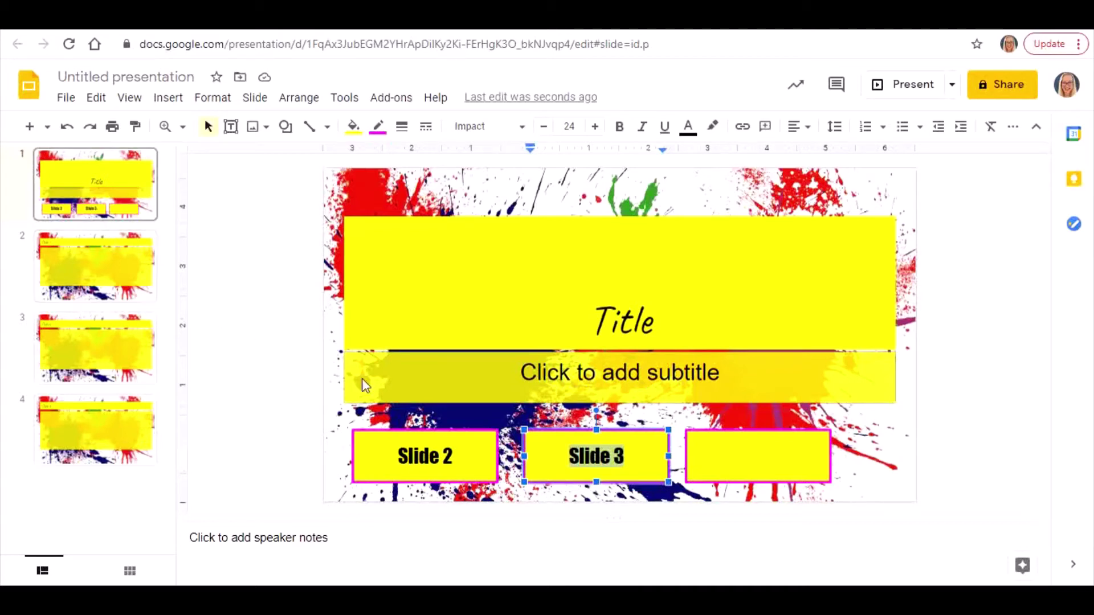
Change the second slide's title from 'Slide 1' to 'Slide 2'.
{"action": "left_click", "coordinate": [136, 373]}
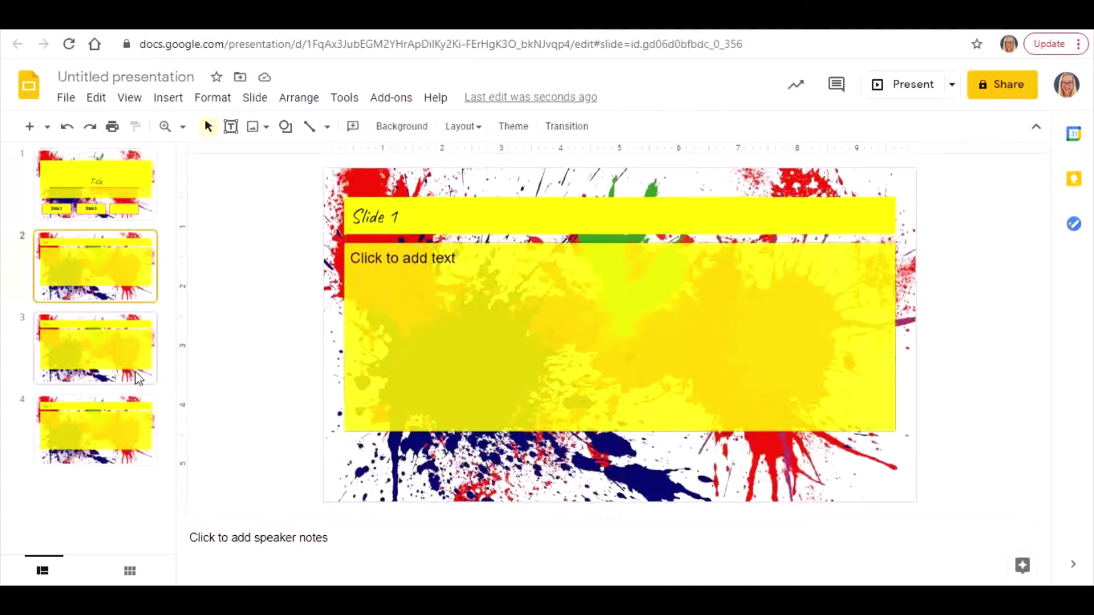
{"action": "left_click", "coordinate": [135, 422]}
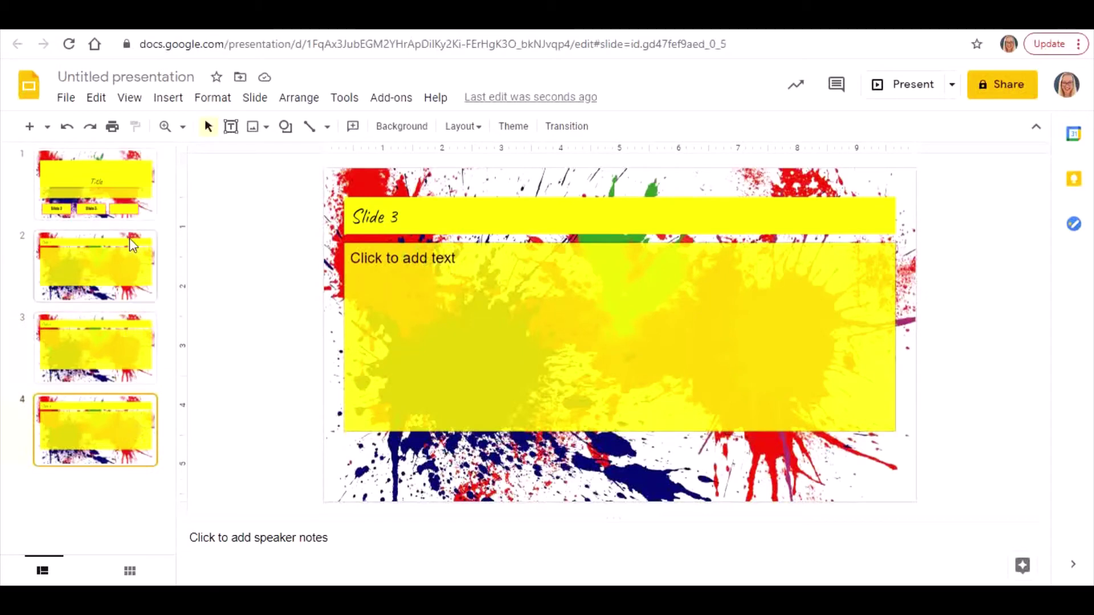
{"action": "left_click", "coordinate": [124, 279]}
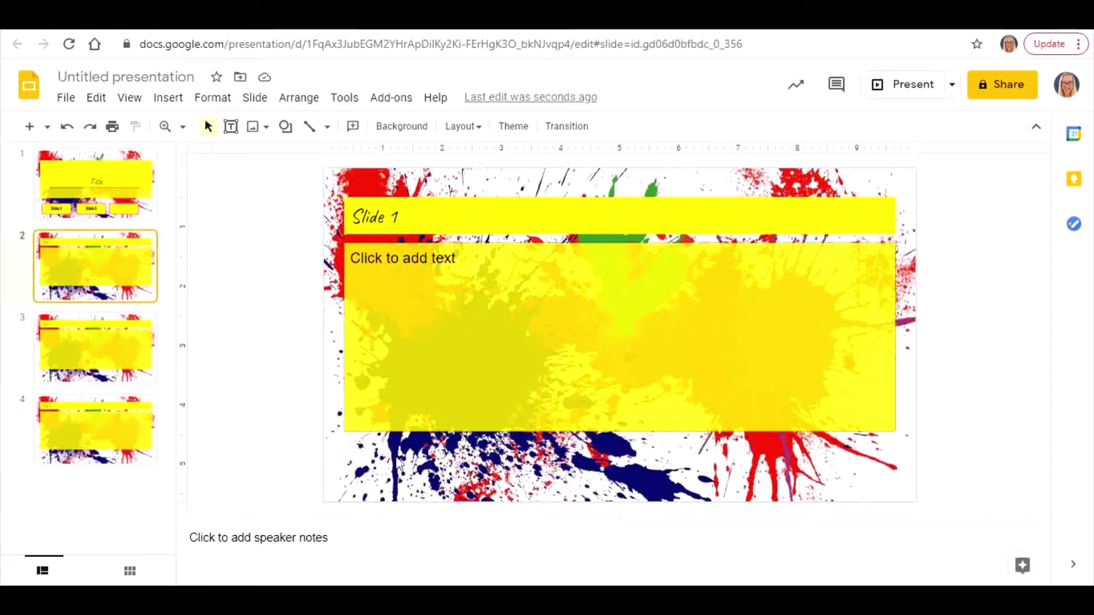
{"action": "left_click", "coordinate": [399, 218]}
{"action": "key", "text": "BackSpace"}
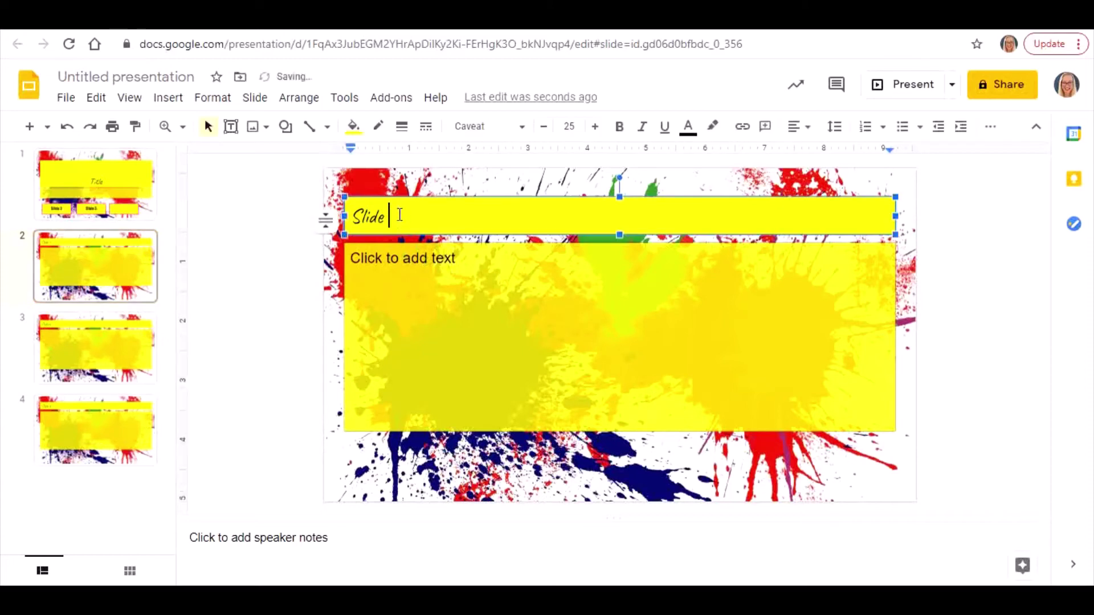
{"action": "type", "text": "2"}
{"action": "left_click", "coordinate": [409, 478]}
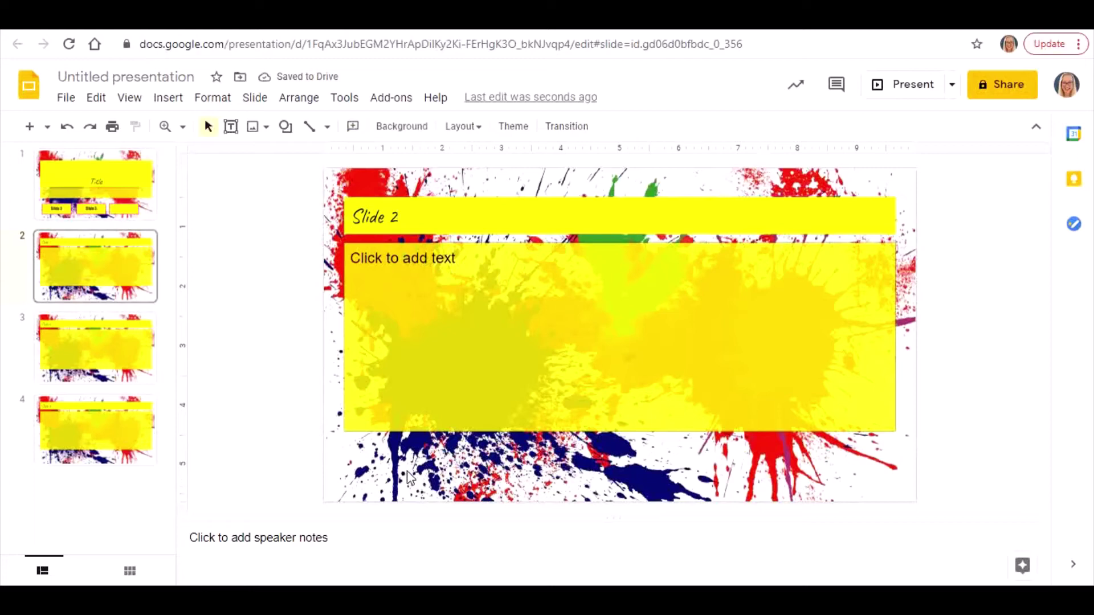
Draw a left arrow shape in the bottom-left corner of slide 2.
{"action": "left_click", "coordinate": [168, 98]}
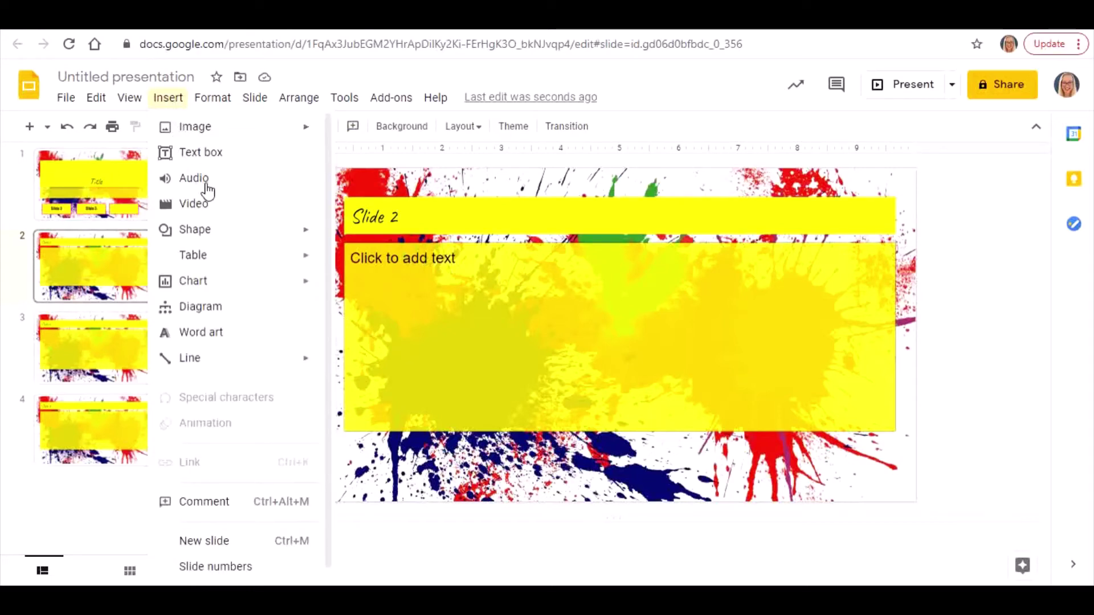
{"action": "mouse_move", "coordinate": [246, 234]}
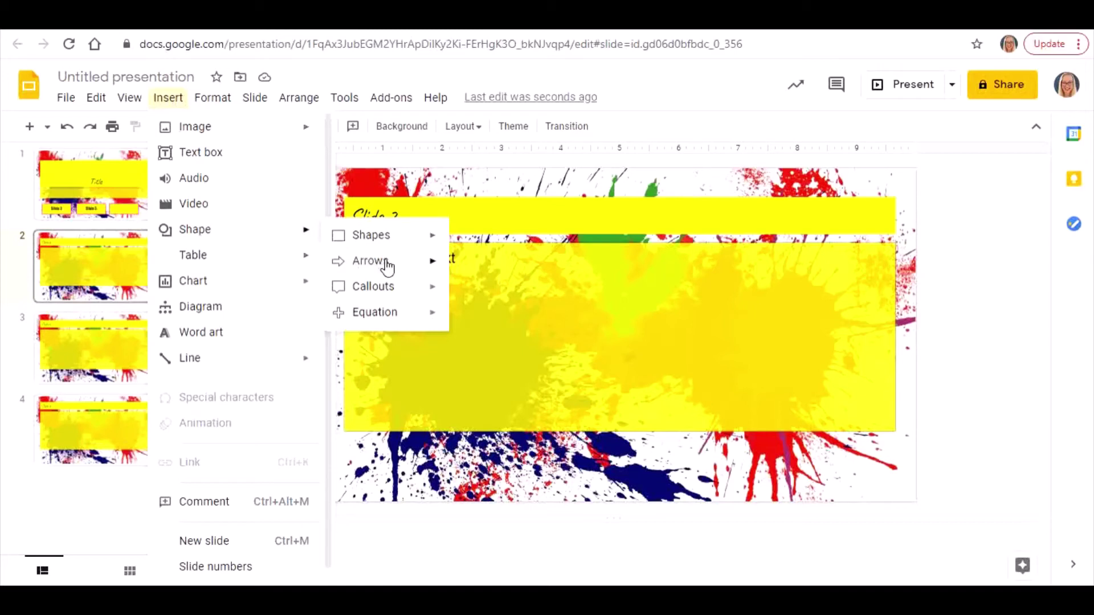
{"action": "mouse_move", "coordinate": [386, 263]}
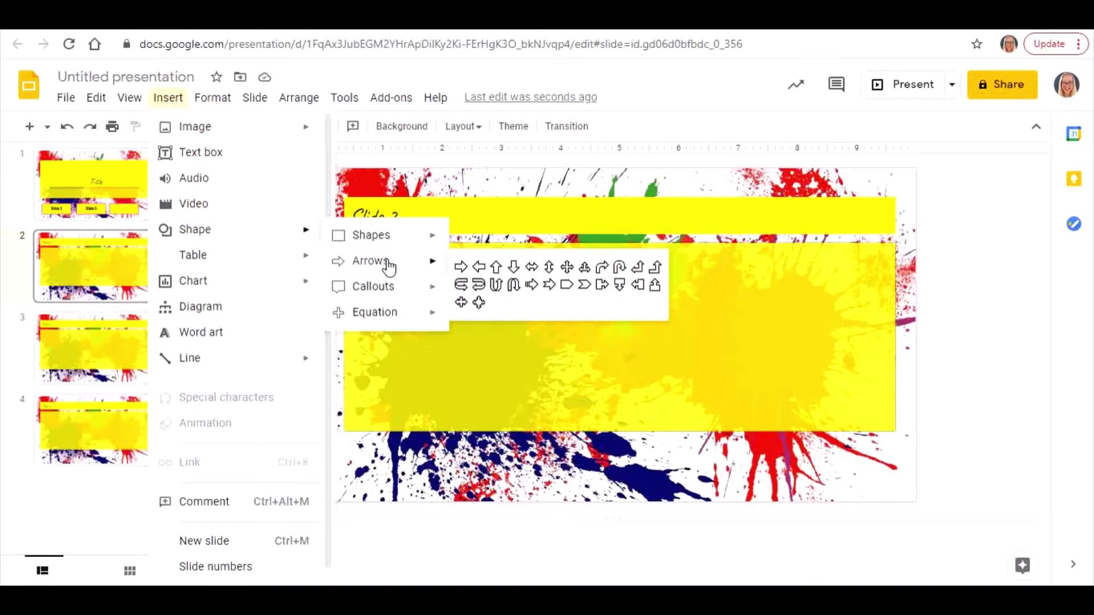
{"action": "left_click", "coordinate": [482, 271]}
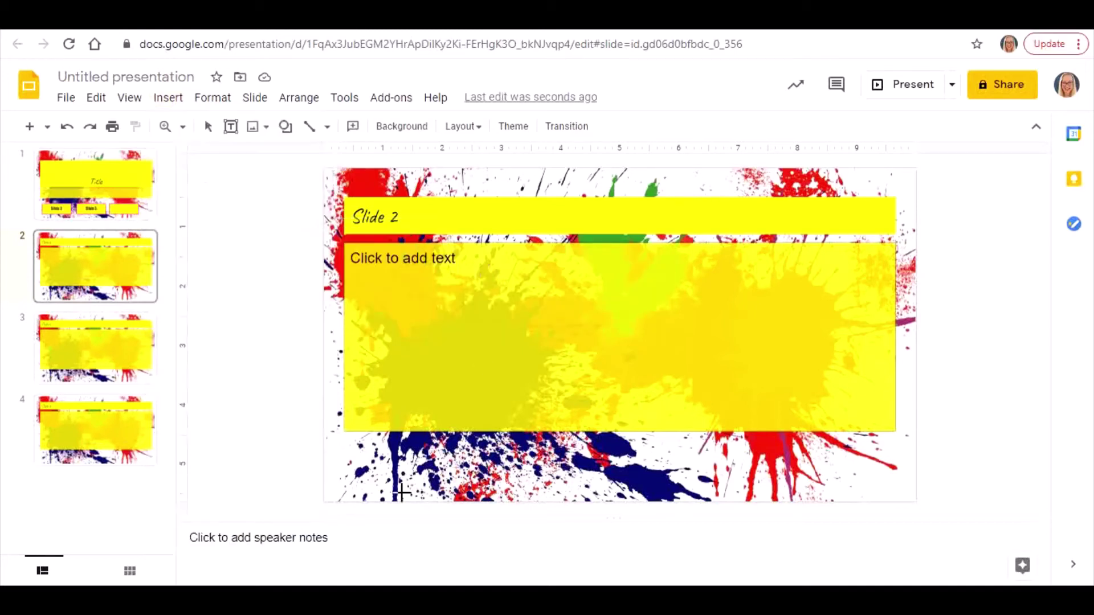
{"action": "left_click_drag", "start_coordinate": [374, 450], "coordinate": [453, 491]}
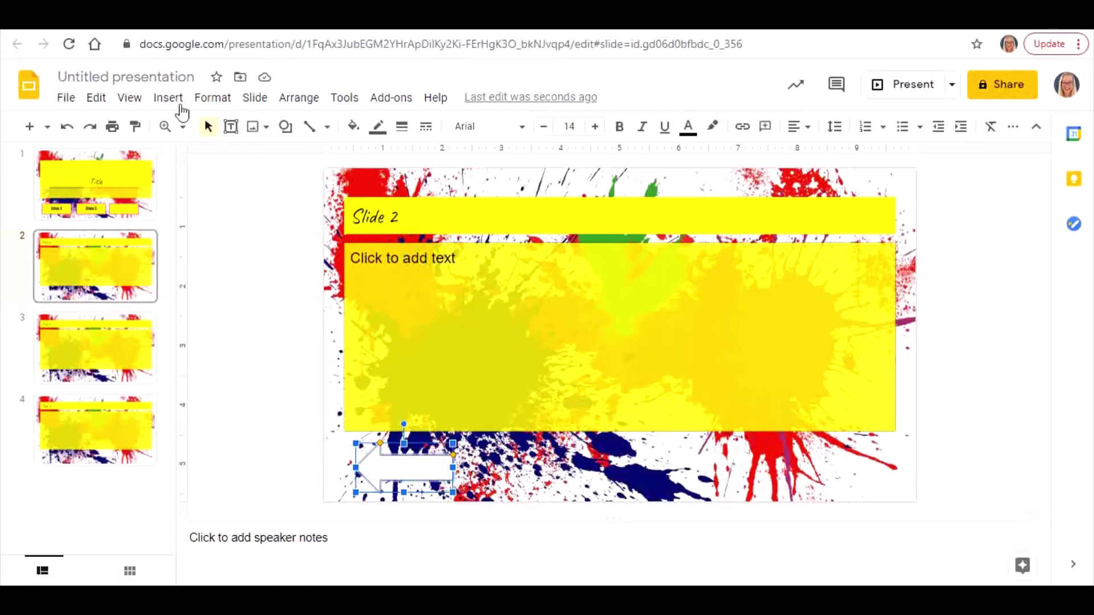
Paint-format the slide 2 arrow with the Slide 2 button's yellow fill and magenta outline.
{"action": "left_click", "coordinate": [354, 127]}
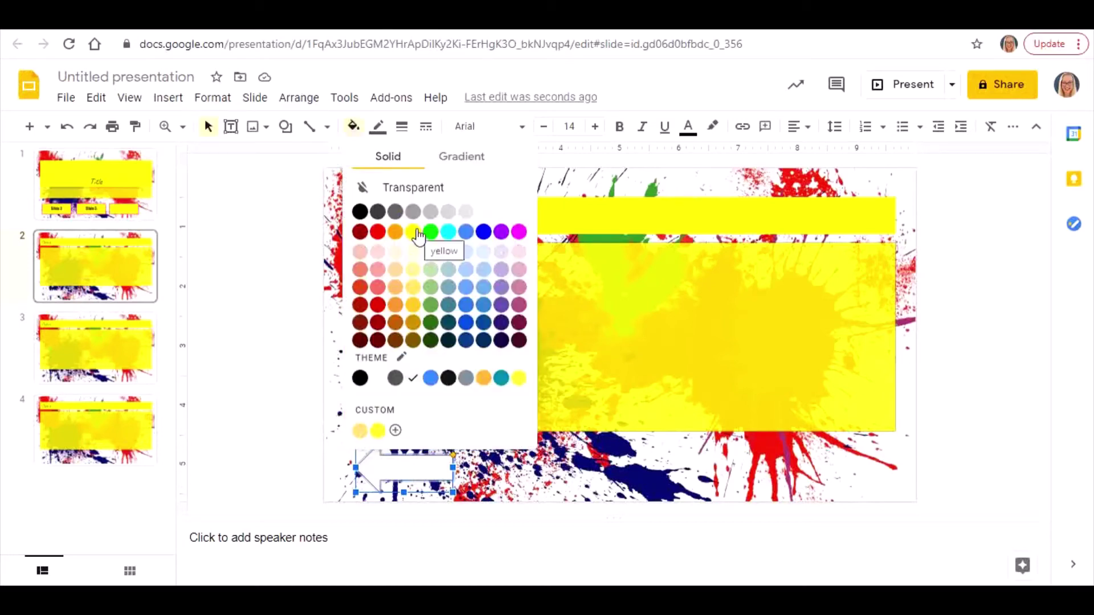
{"action": "left_click", "coordinate": [129, 205]}
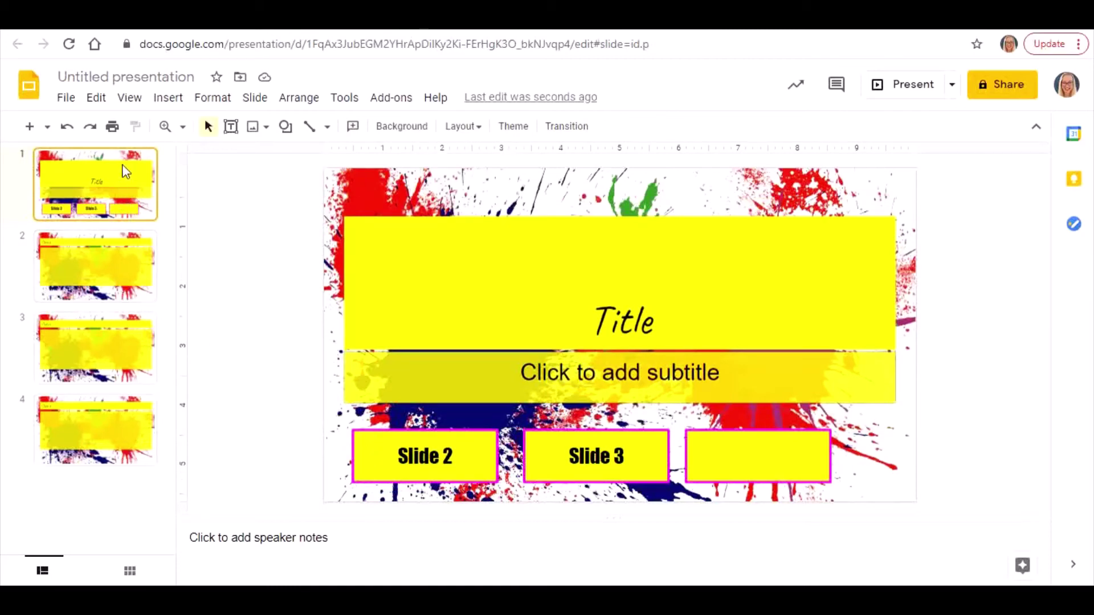
{"action": "left_click", "coordinate": [371, 450]}
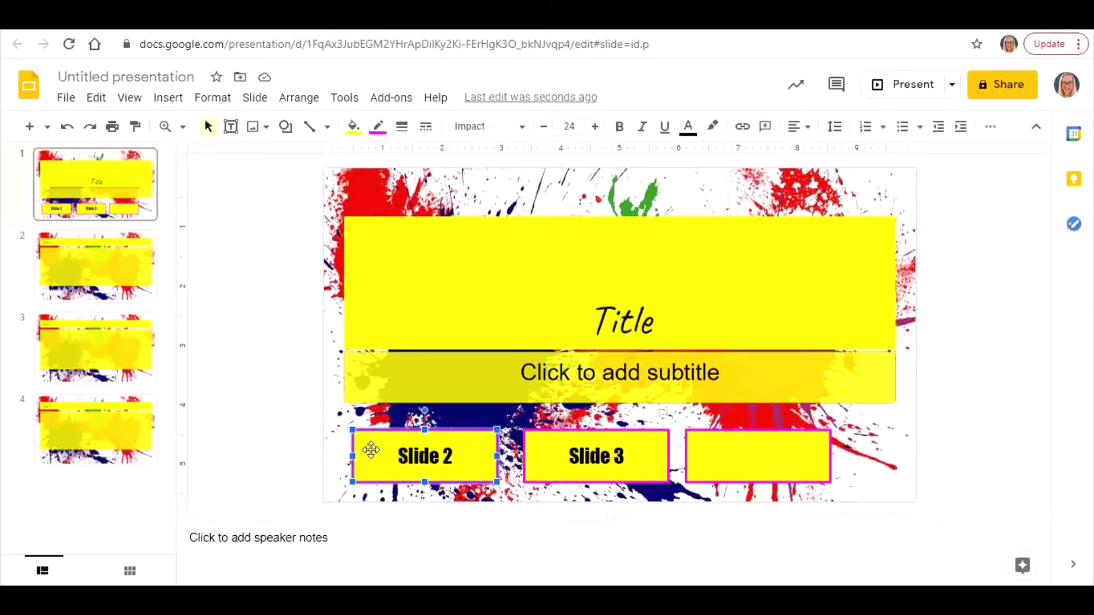
{"action": "left_click", "coordinate": [136, 127]}
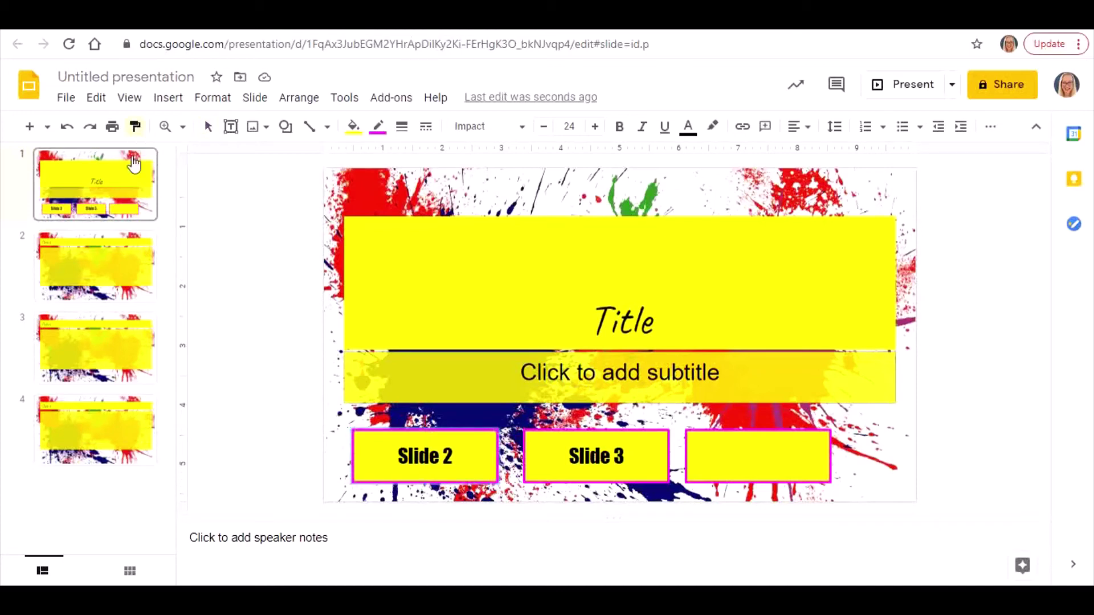
{"action": "left_click", "coordinate": [124, 258]}
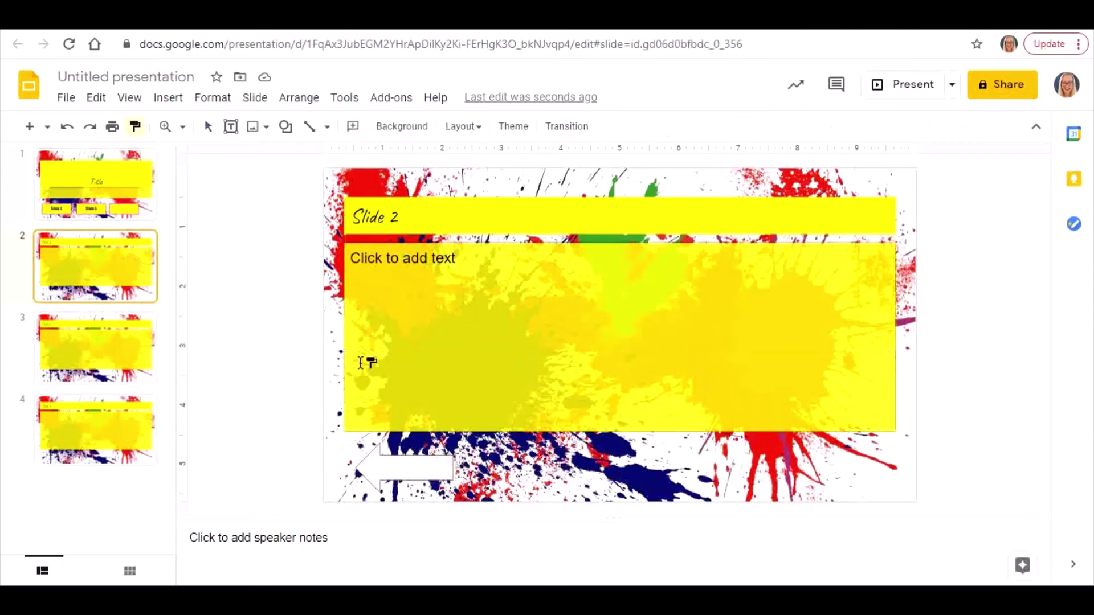
{"action": "left_click", "coordinate": [403, 472]}
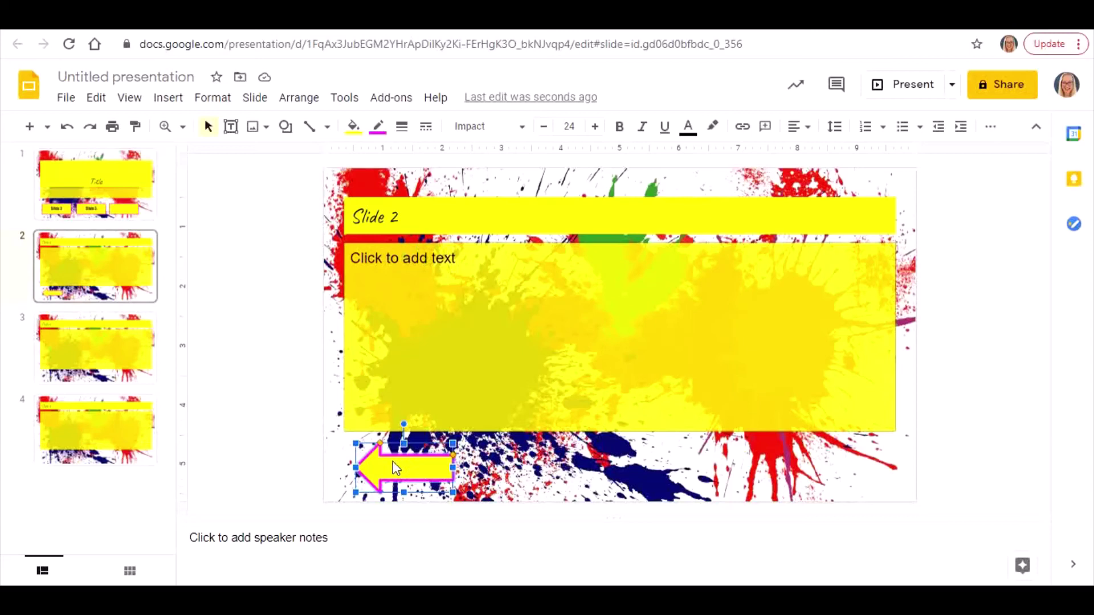
{"action": "left_click", "coordinate": [131, 191]}
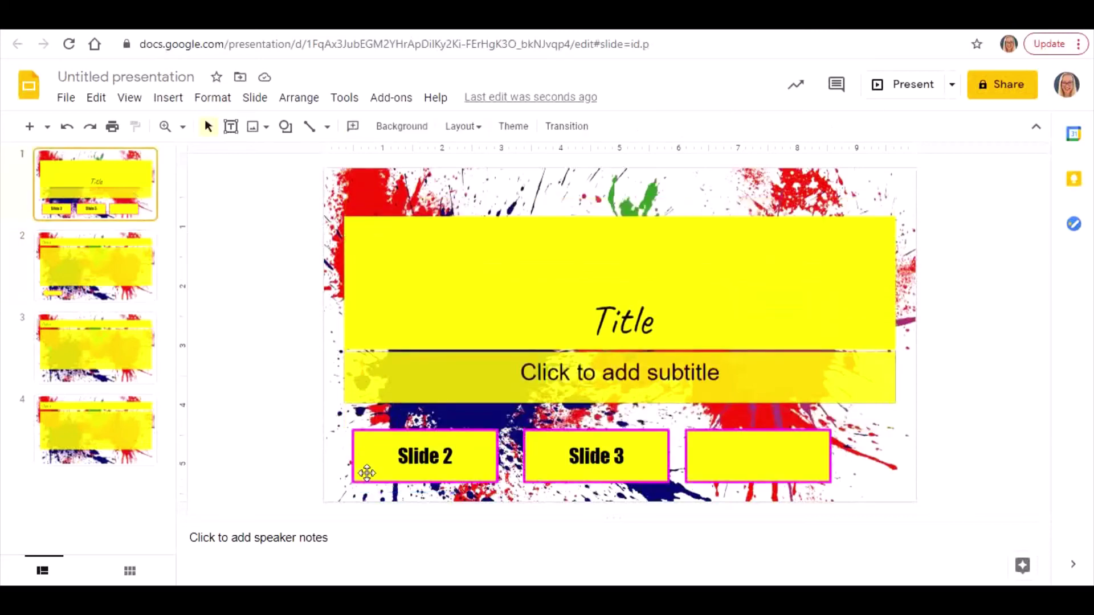
{"action": "left_click", "coordinate": [367, 473]}
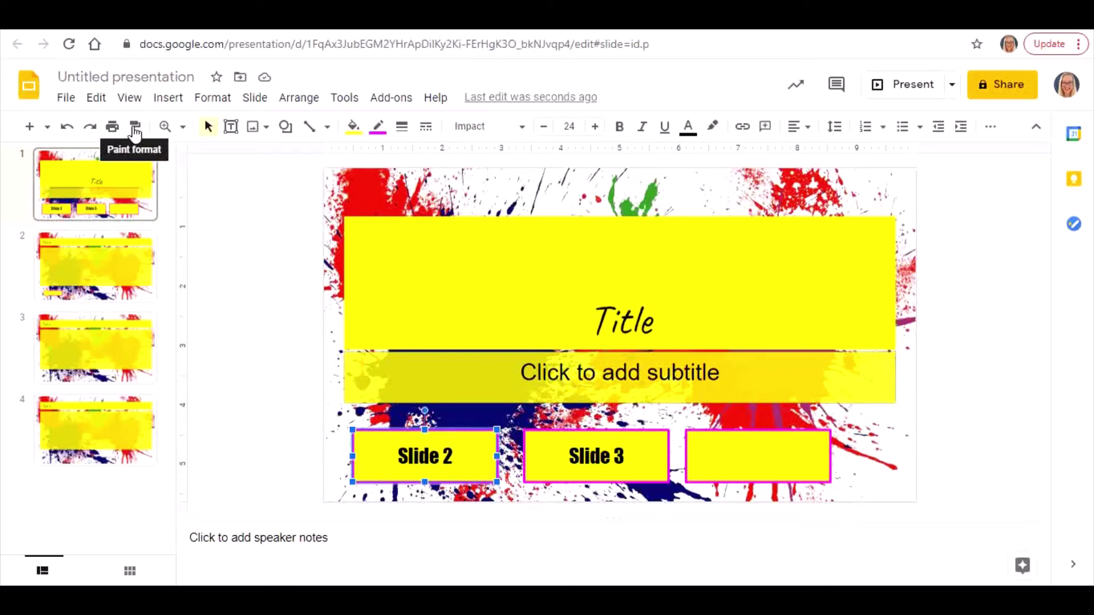
{"action": "left_click", "coordinate": [115, 268]}
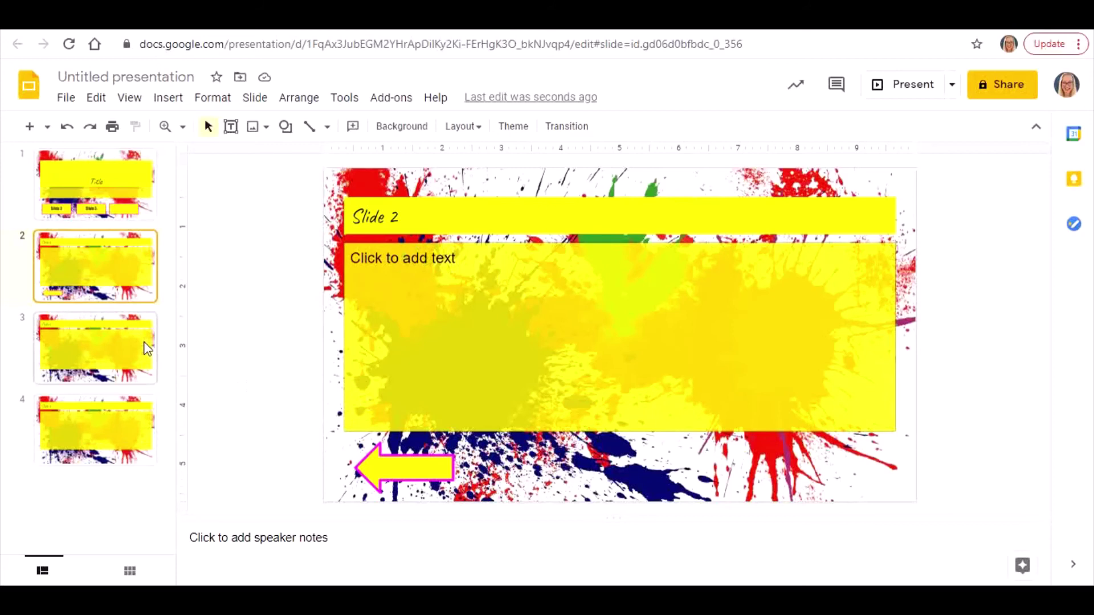
{"action": "left_click", "coordinate": [70, 357]}
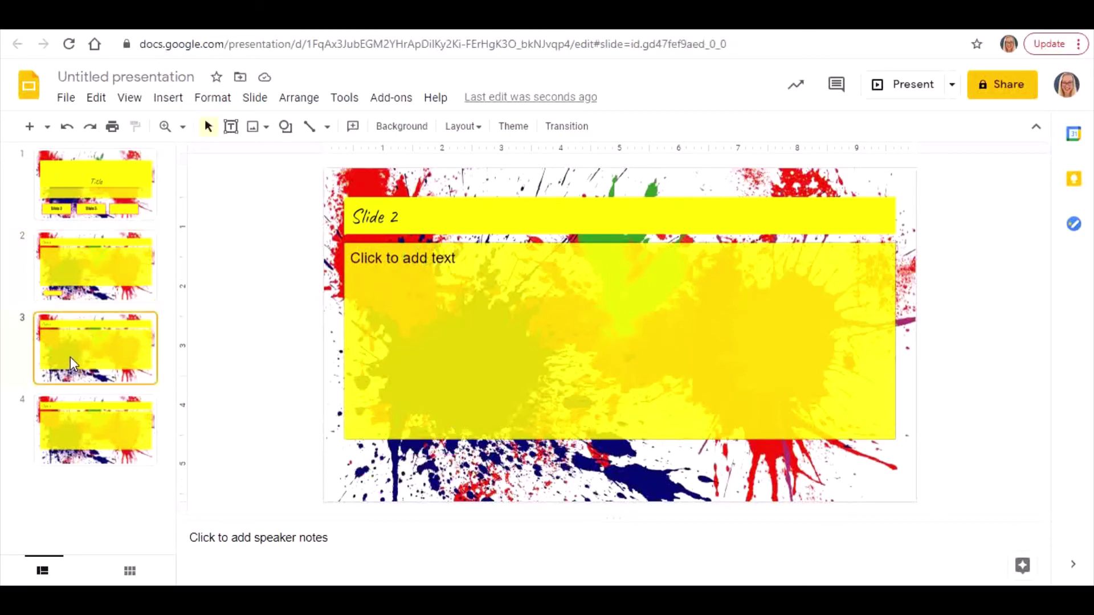
{"action": "left_click", "coordinate": [100, 196]}
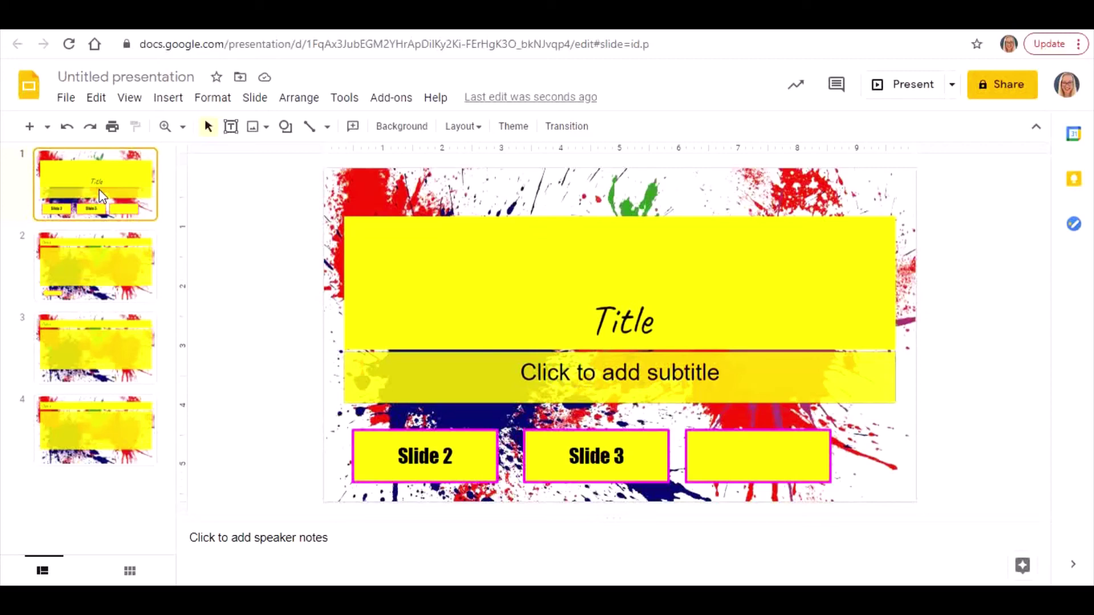
Show the Gradient fill options for the Slide 2 button.
{"action": "left_click", "coordinate": [466, 456]}
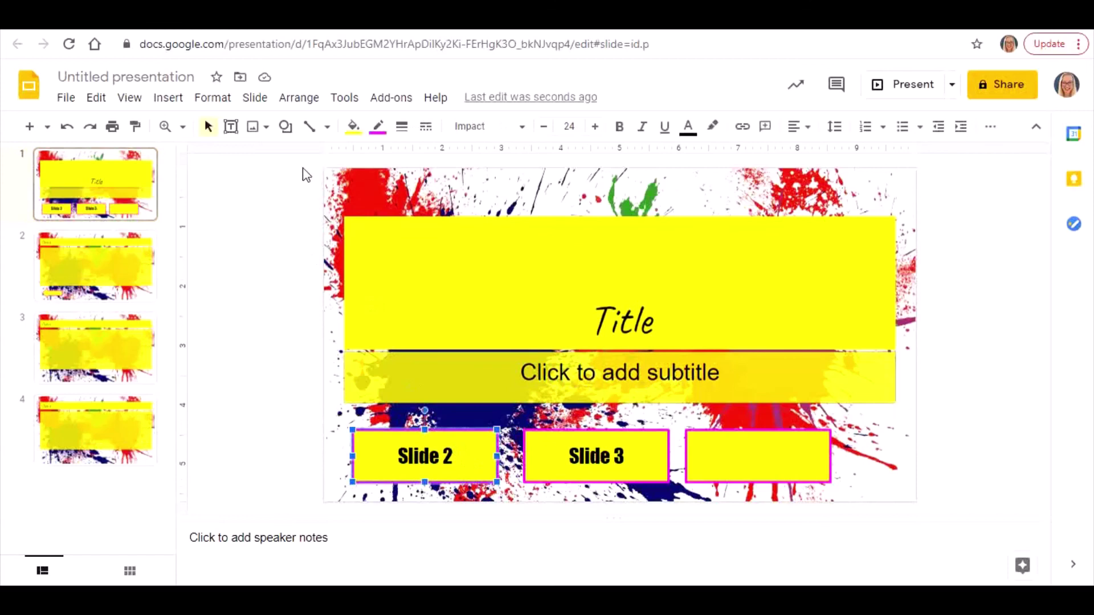
{"action": "left_click", "coordinate": [353, 126]}
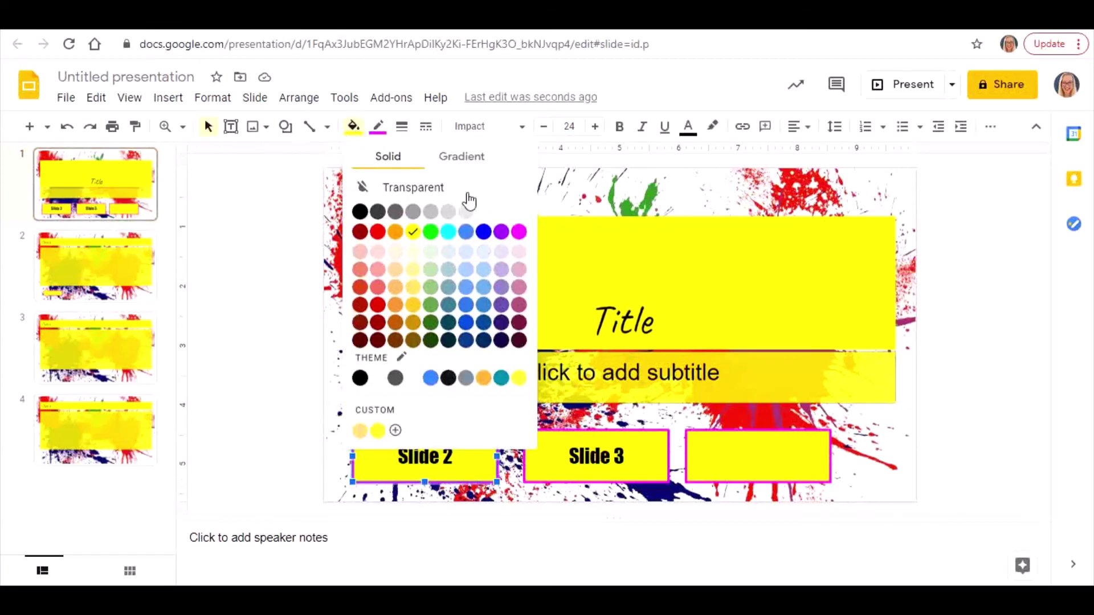
{"action": "left_click", "coordinate": [461, 158]}
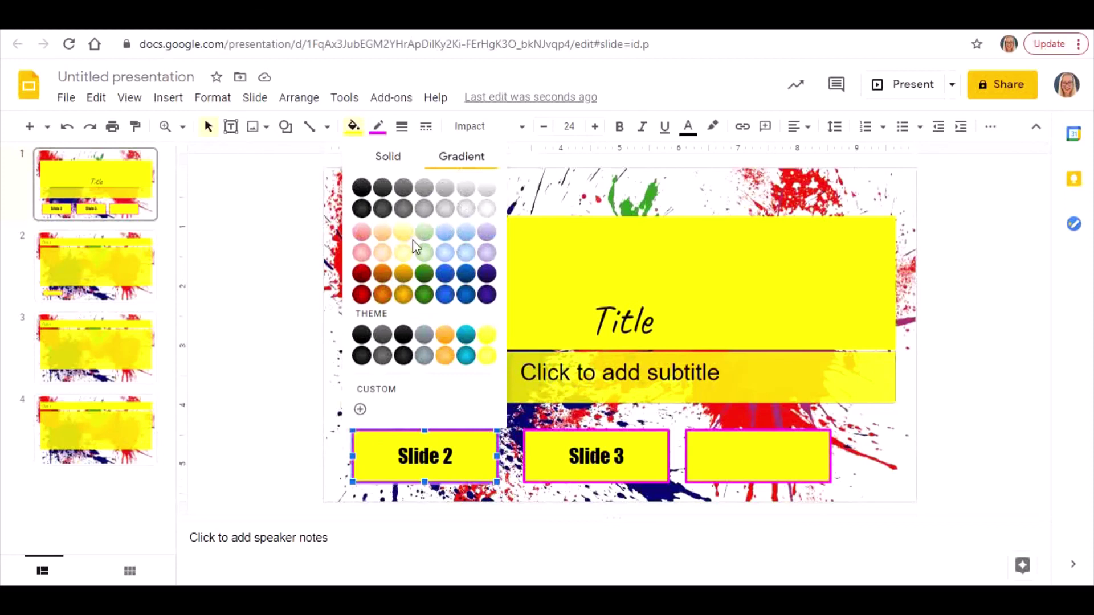